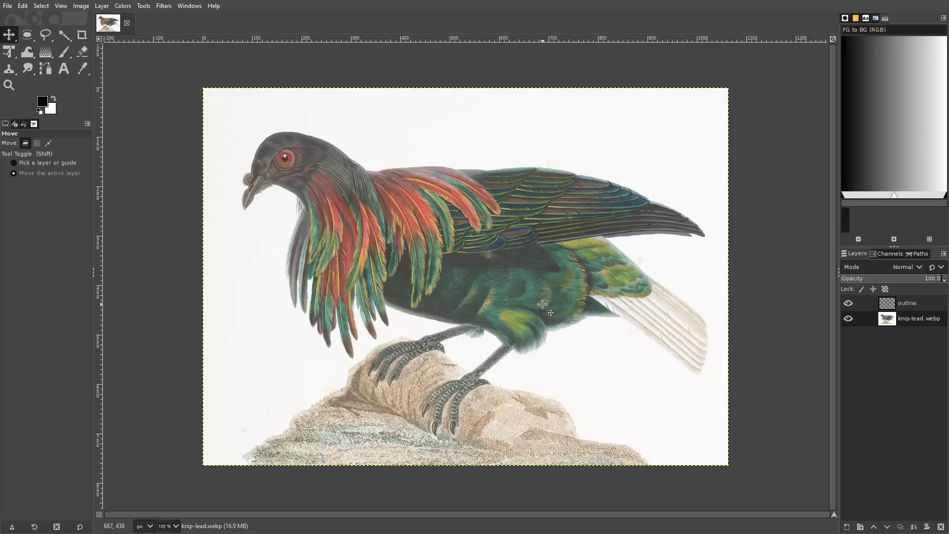
click(903, 306)
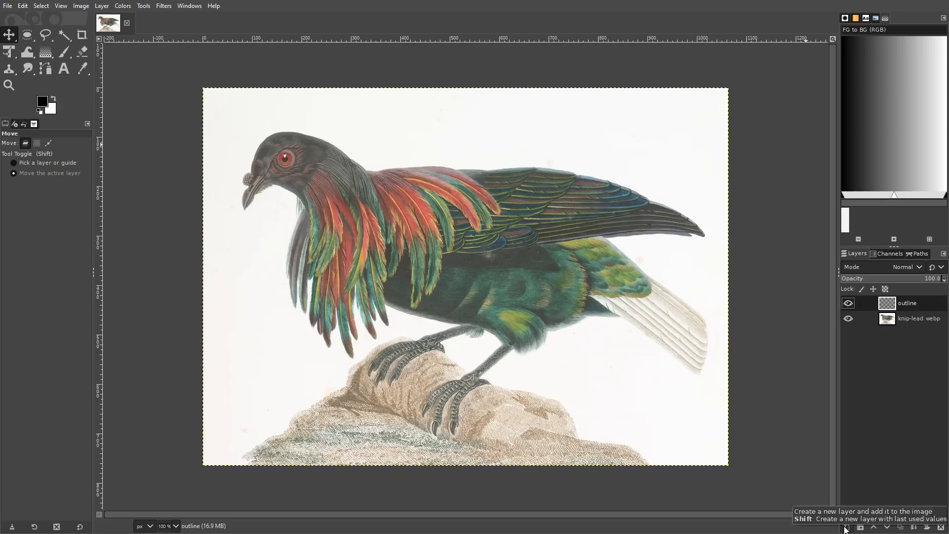
click(8, 5)
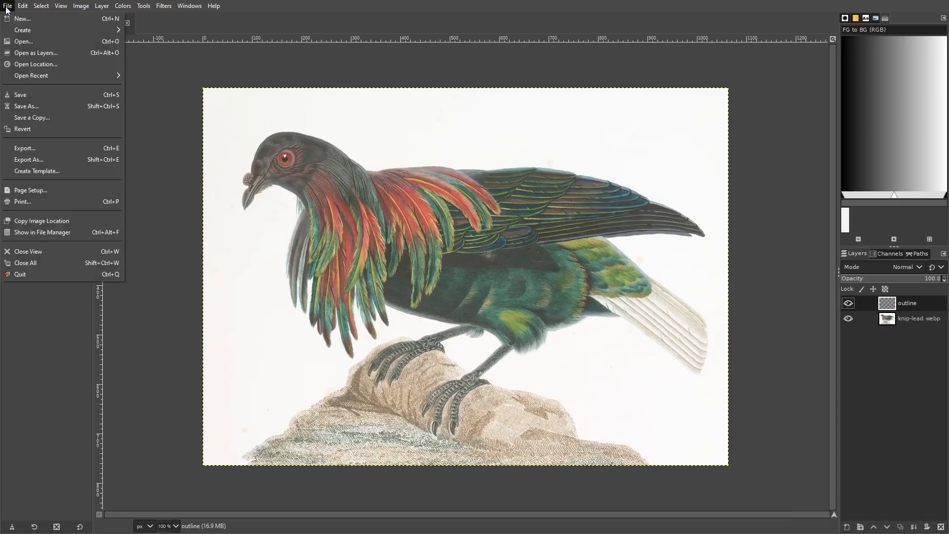
click(26, 43)
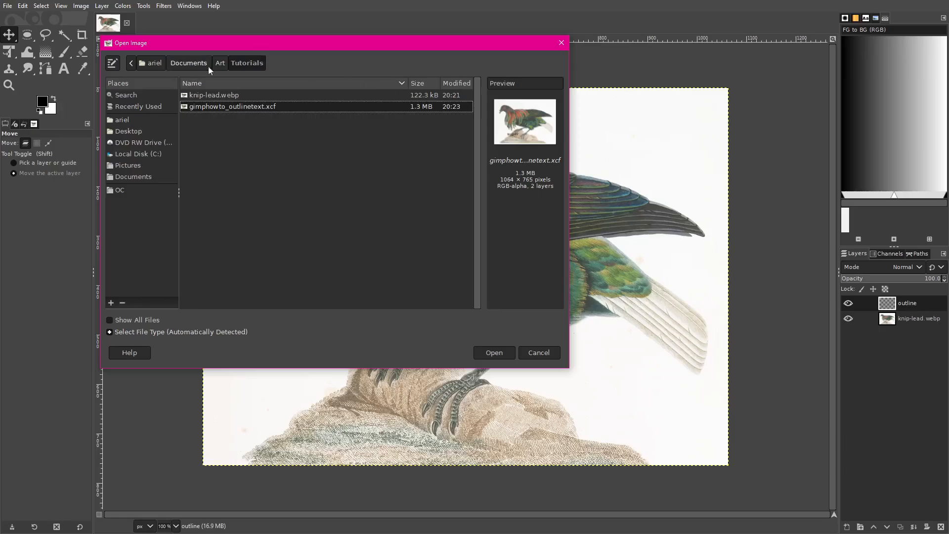
click(534, 352)
Step: Create a new blank image of 1064 × 765 px
click(8, 6)
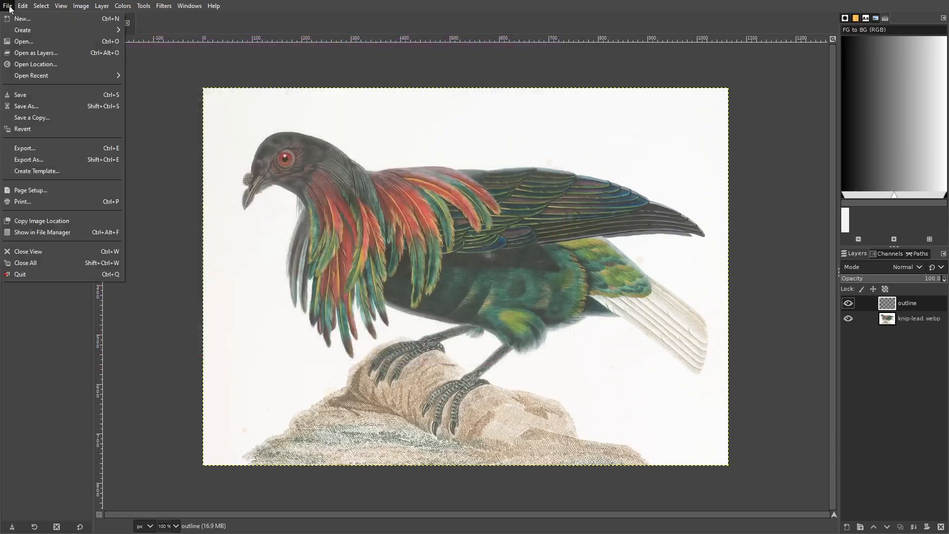
click(21, 19)
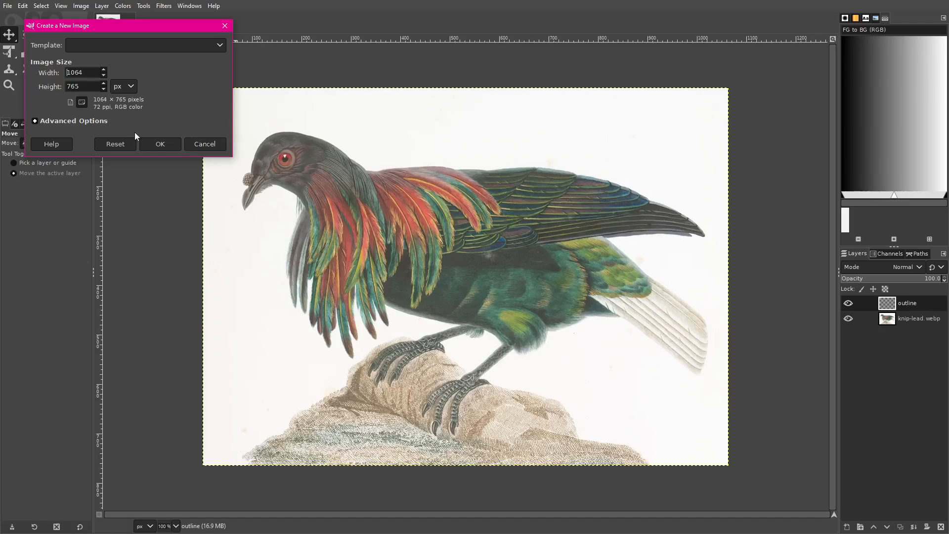
click(157, 144)
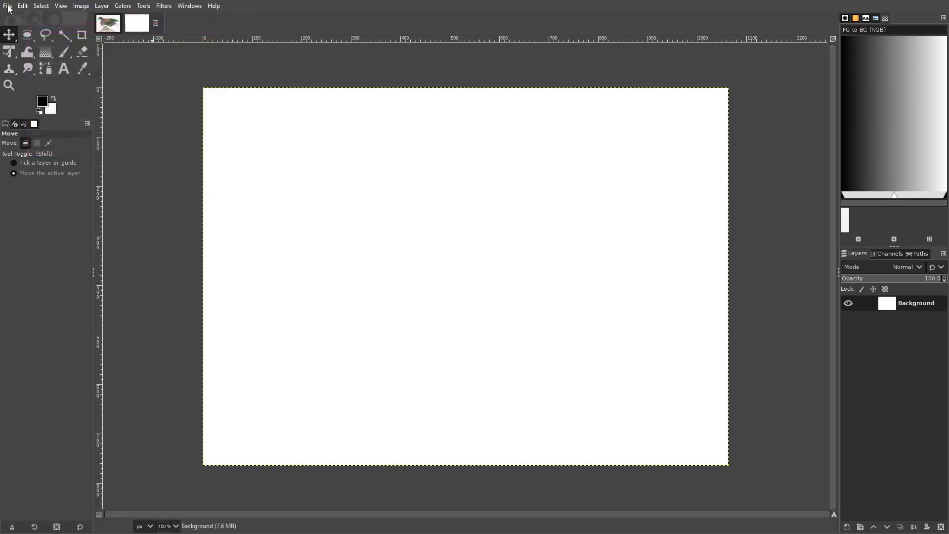
Step: Copy the outline layer from the bird image and paste it into the blank image as a new layer
click(107, 25)
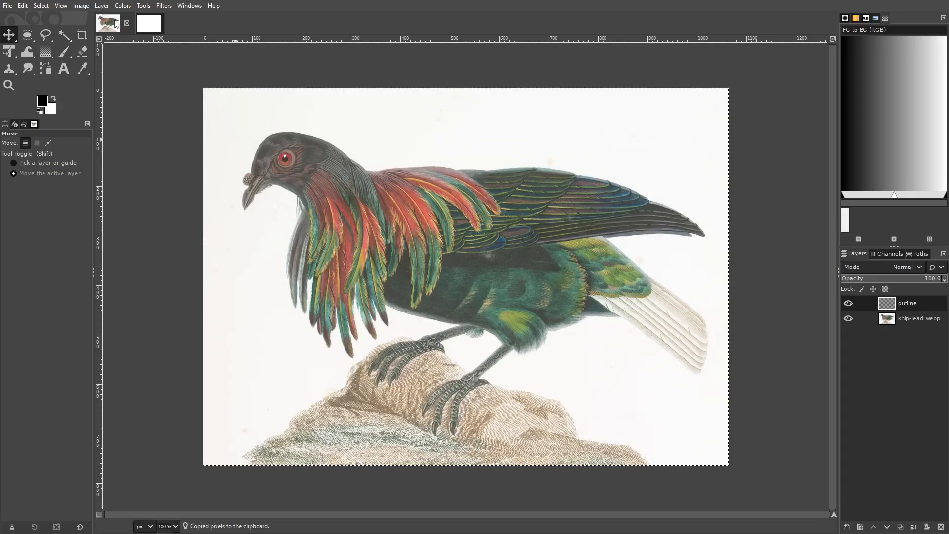
click(149, 23)
key(ctrl+v)
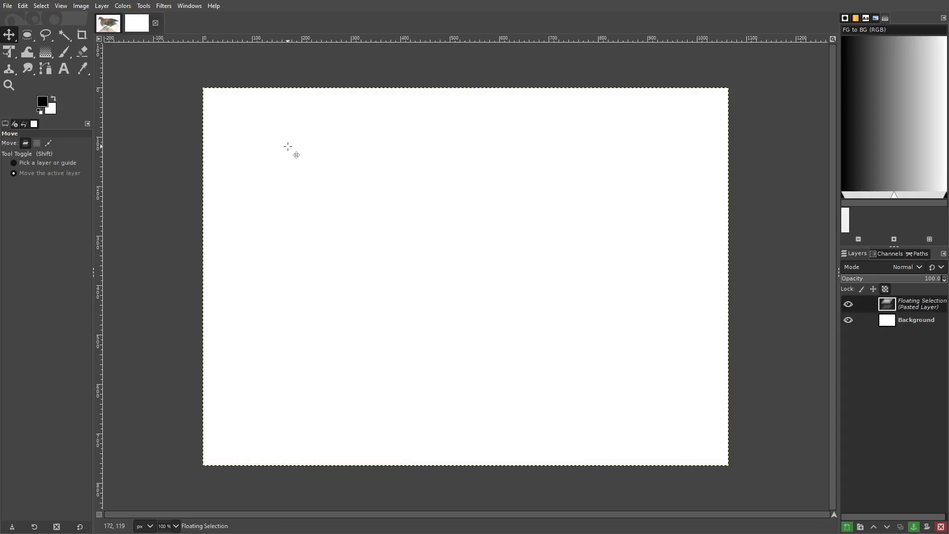
right_click(909, 305)
click(855, 72)
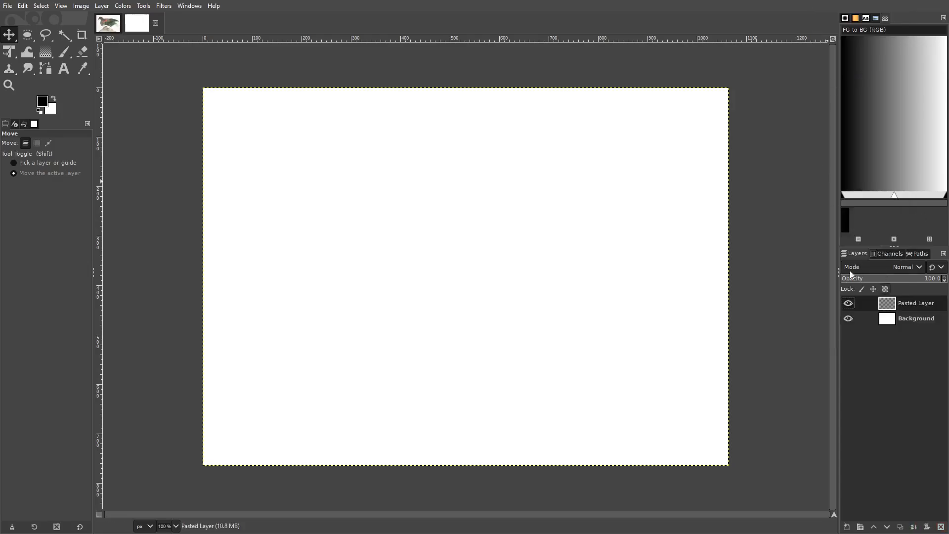
Step: Copy the knip-lead.webp layer into the new image as its own layer, and toggle that layer's visibility off and on
click(111, 23)
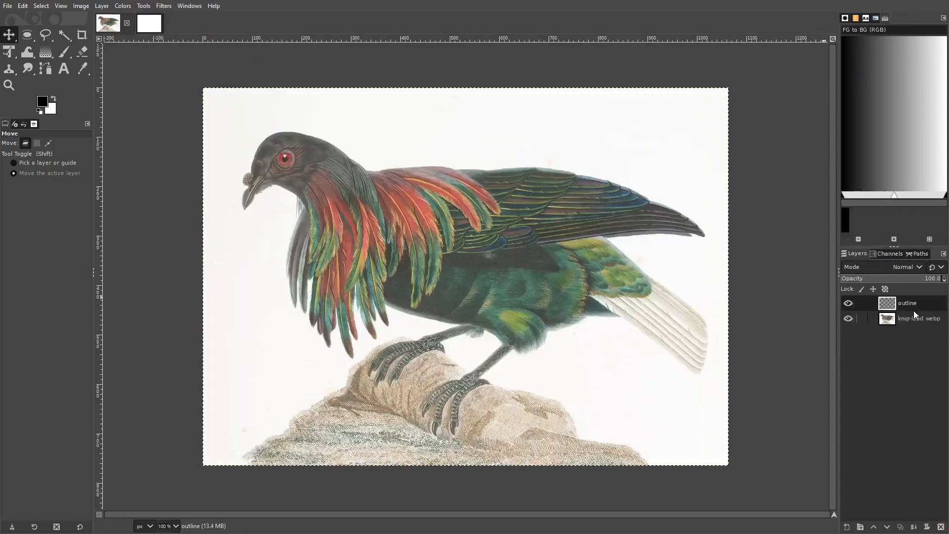
click(907, 316)
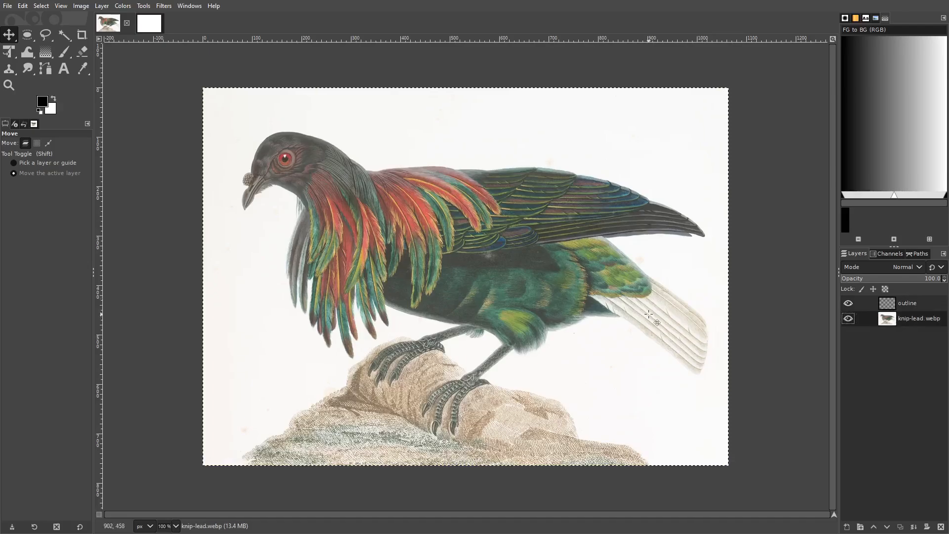
key(ctrl+c)
click(150, 24)
key(ctrl+v)
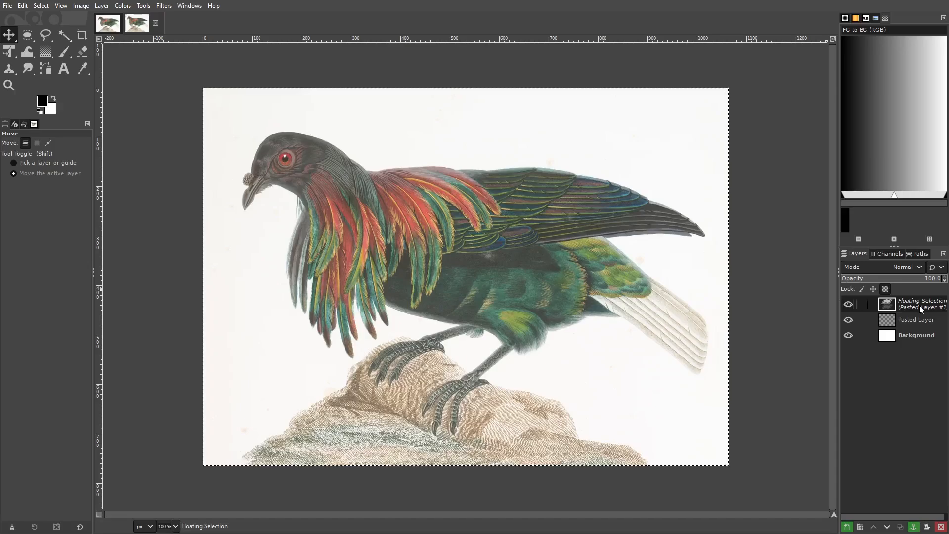
right_click(904, 308)
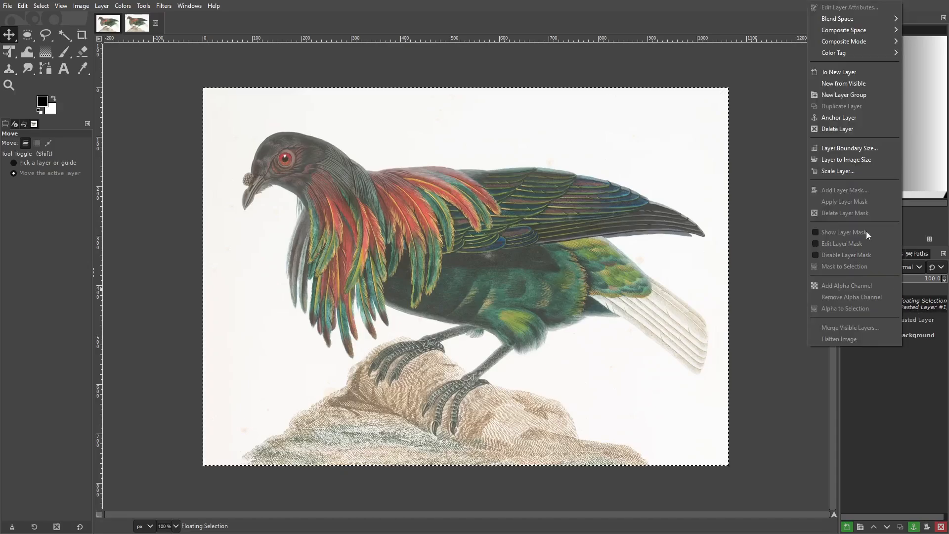
click(839, 72)
click(848, 303)
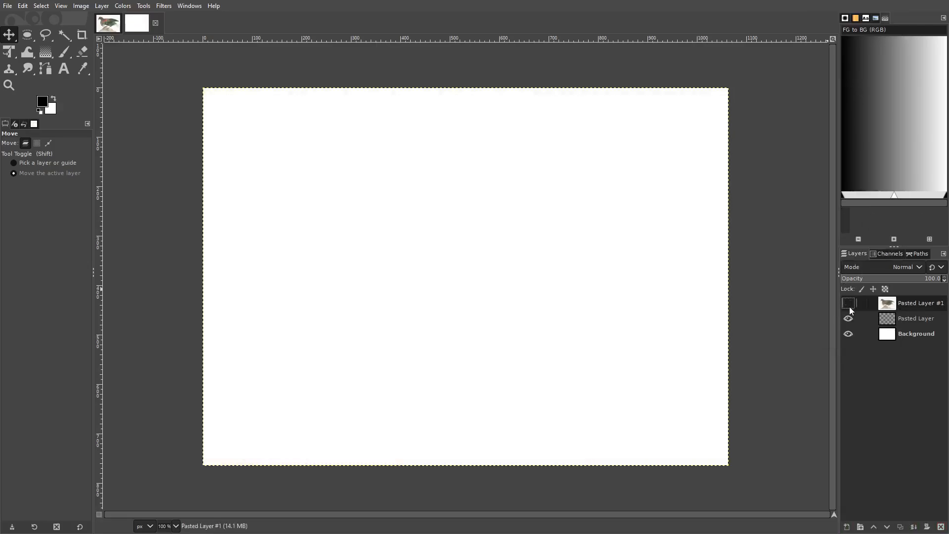
click(848, 303)
Step: Compare the original and the new image, and close the untitled copy, discarding its changes
click(115, 29)
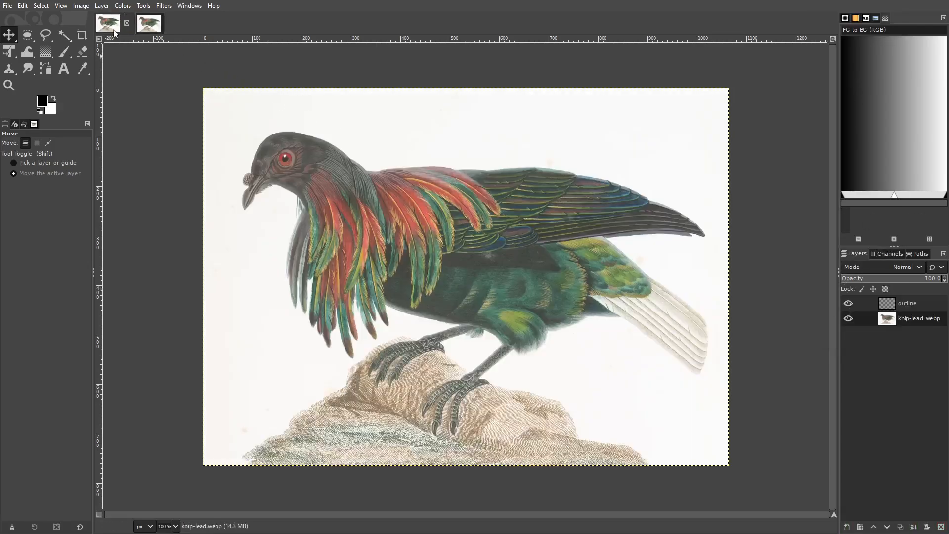
click(153, 28)
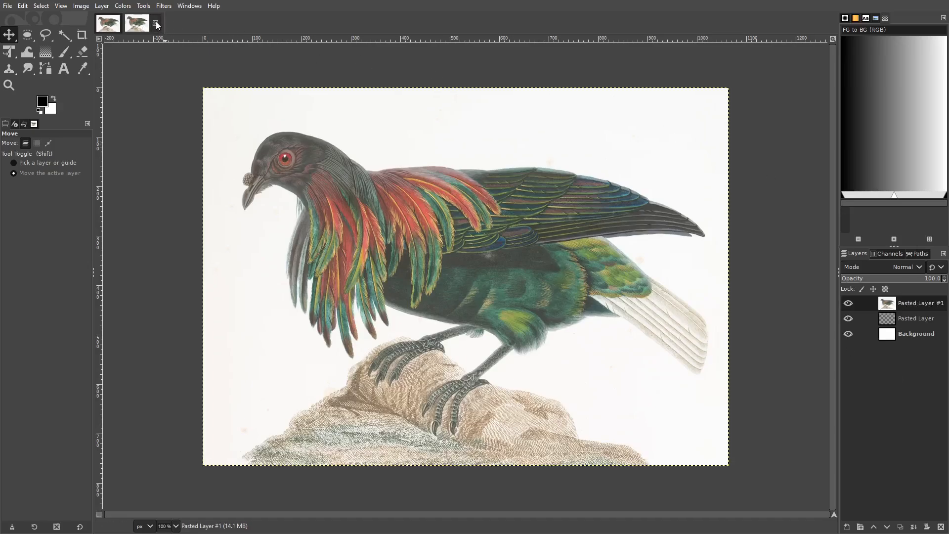
click(156, 24)
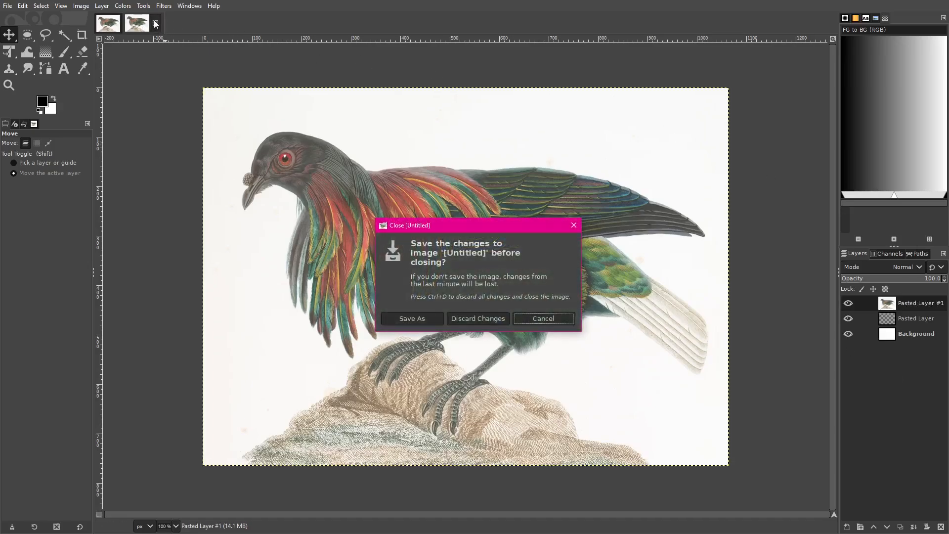
click(472, 320)
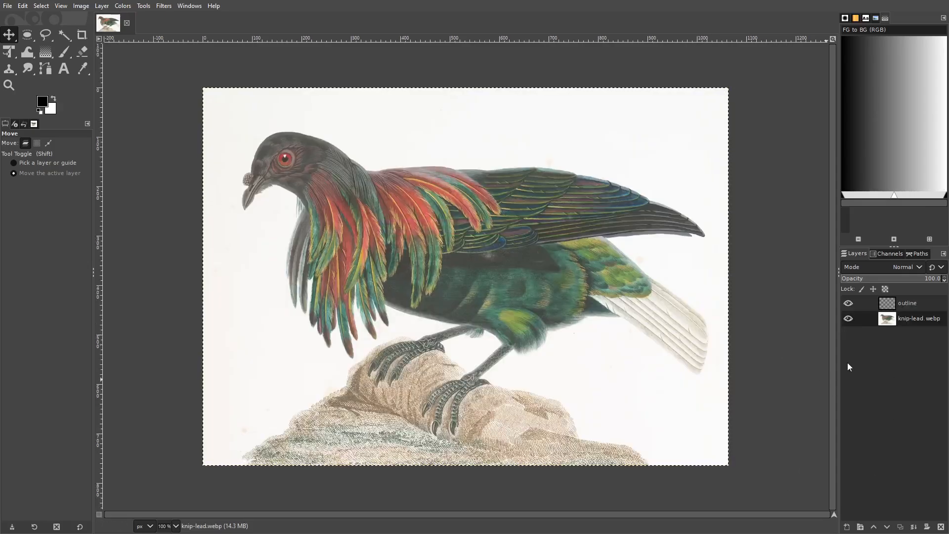
Step: Add a new layer named "text background" above the outline layer, filled with transparency
click(914, 305)
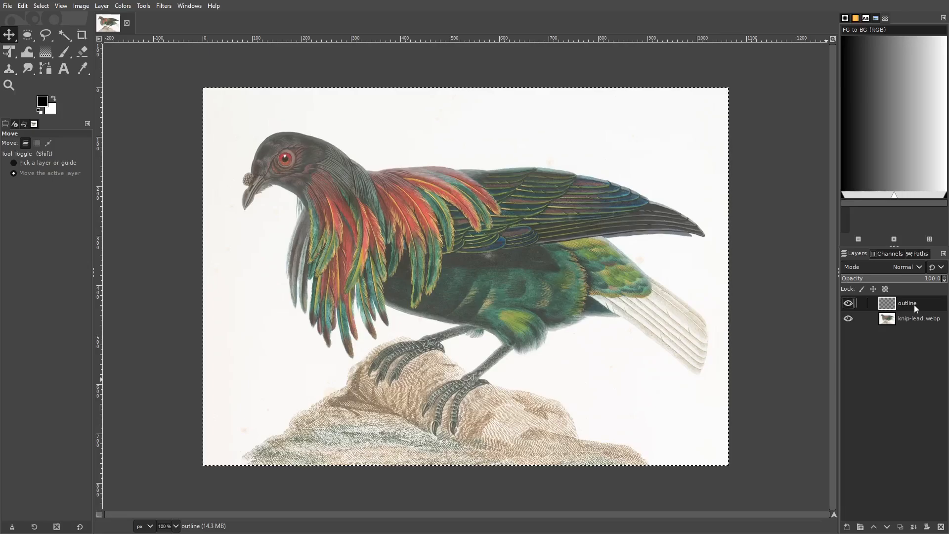
click(847, 527)
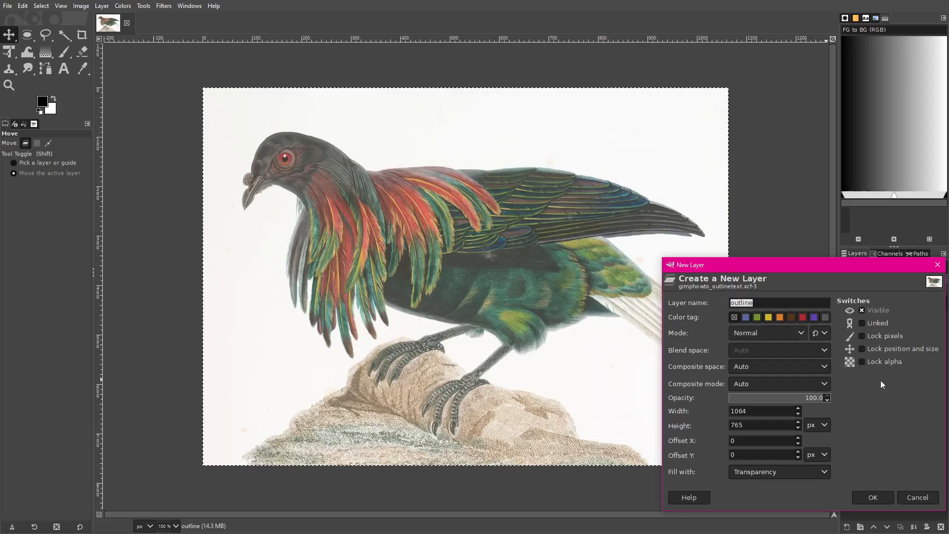
click(770, 471)
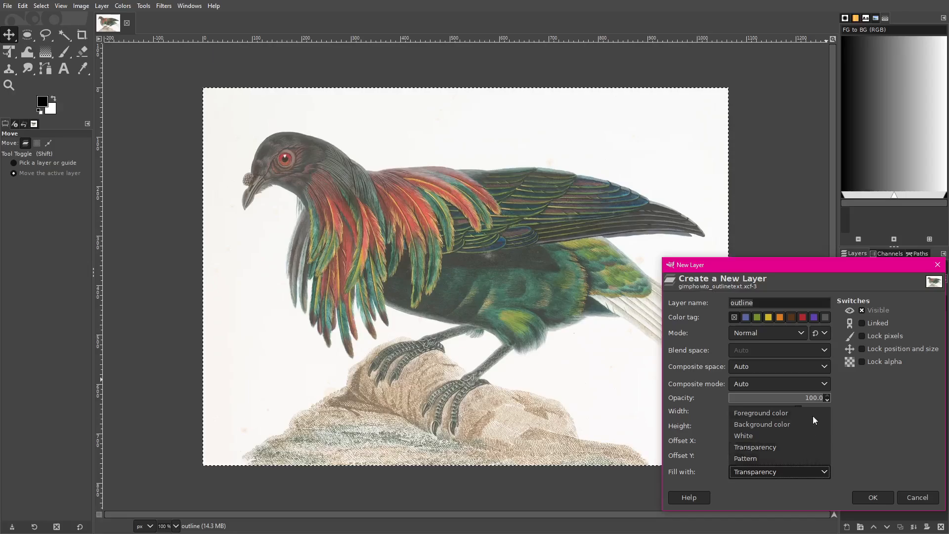
click(858, 427)
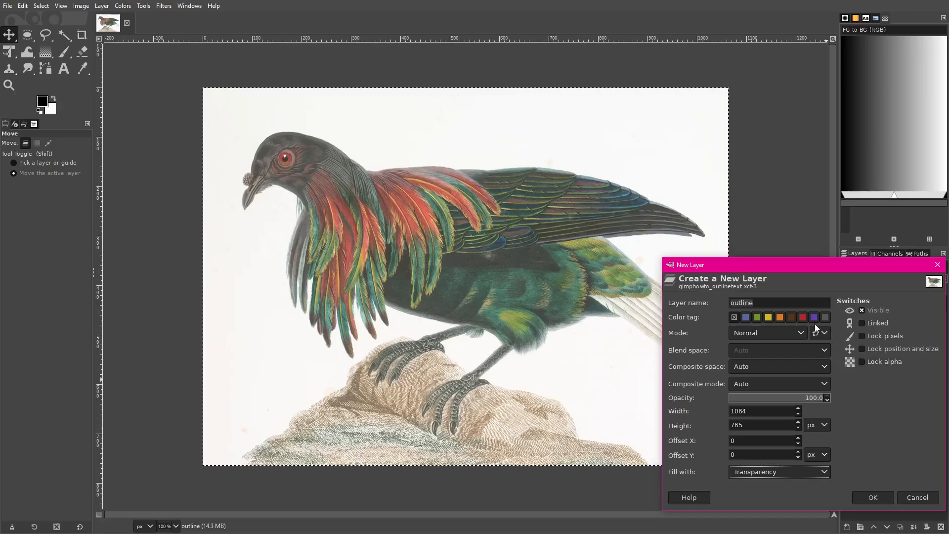
double_click(801, 302)
text(text ba)
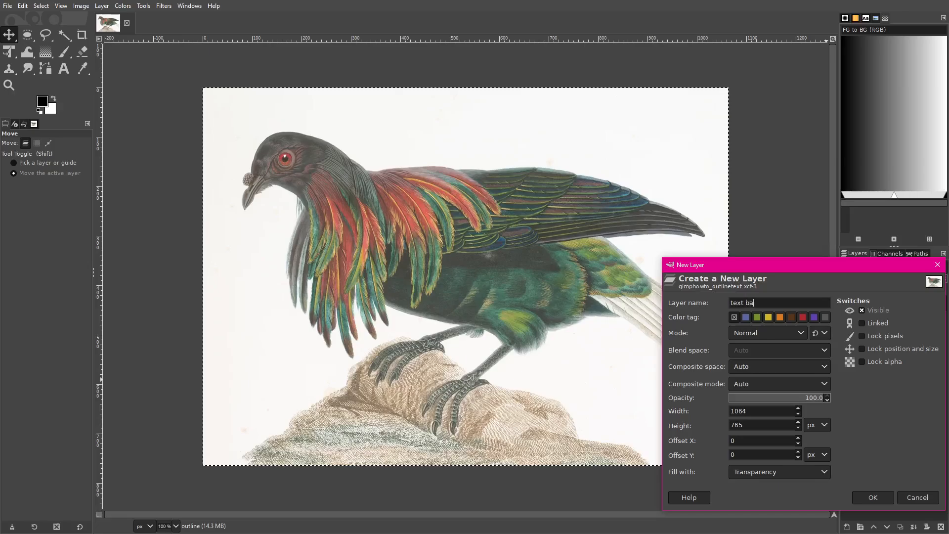
text(ckground)
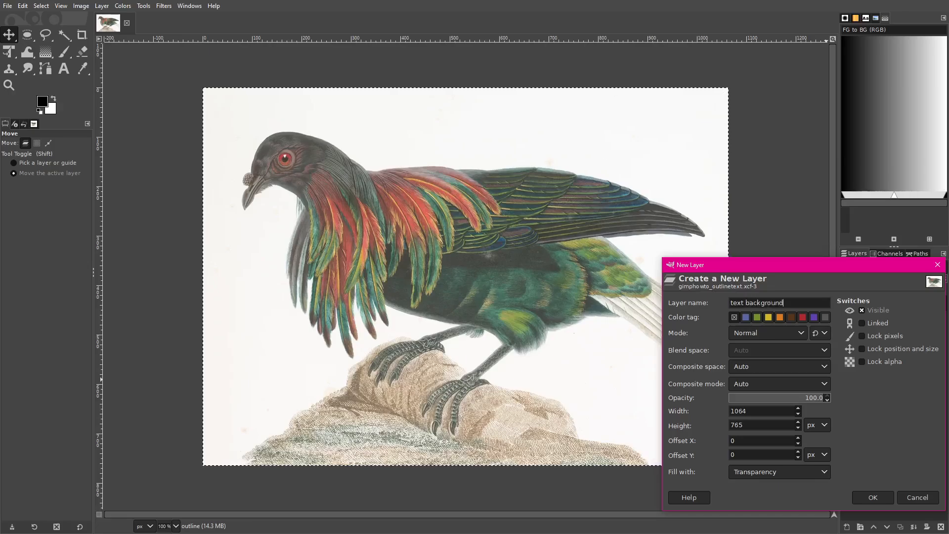
click(873, 498)
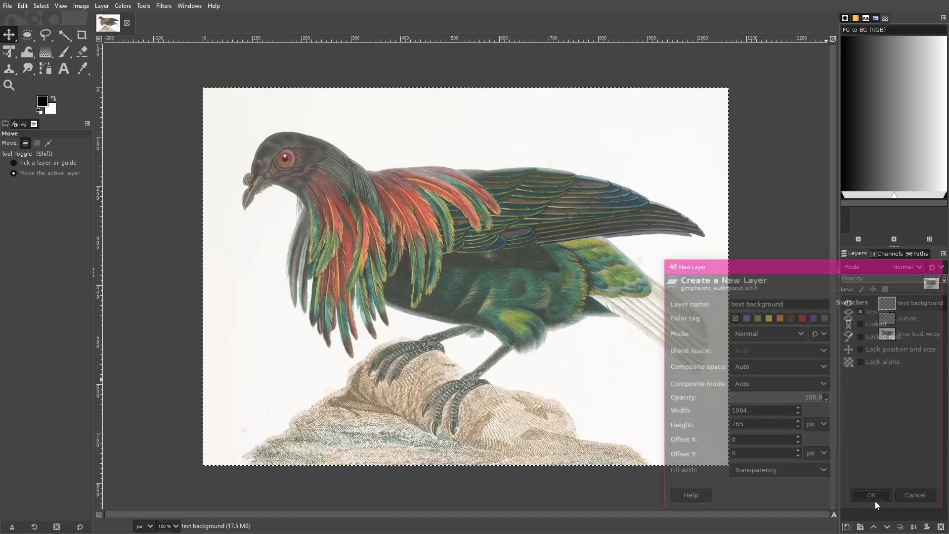
Step: Make the text background layer active and switch to the Text tool
click(895, 319)
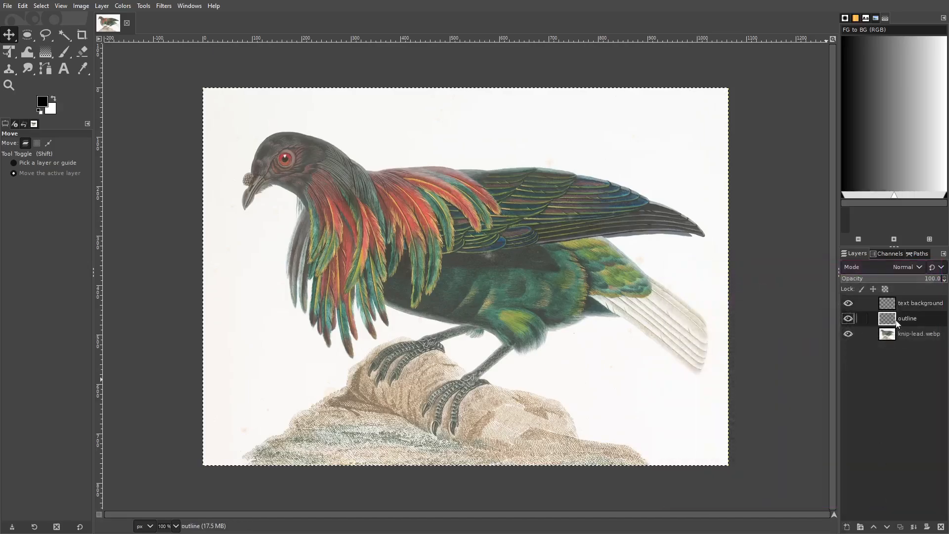
click(930, 305)
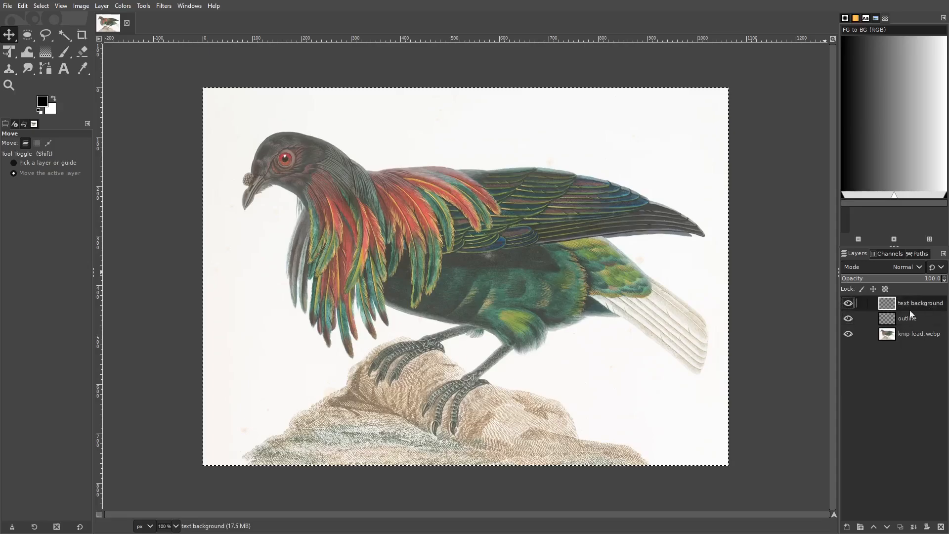
click(63, 70)
click(239, 331)
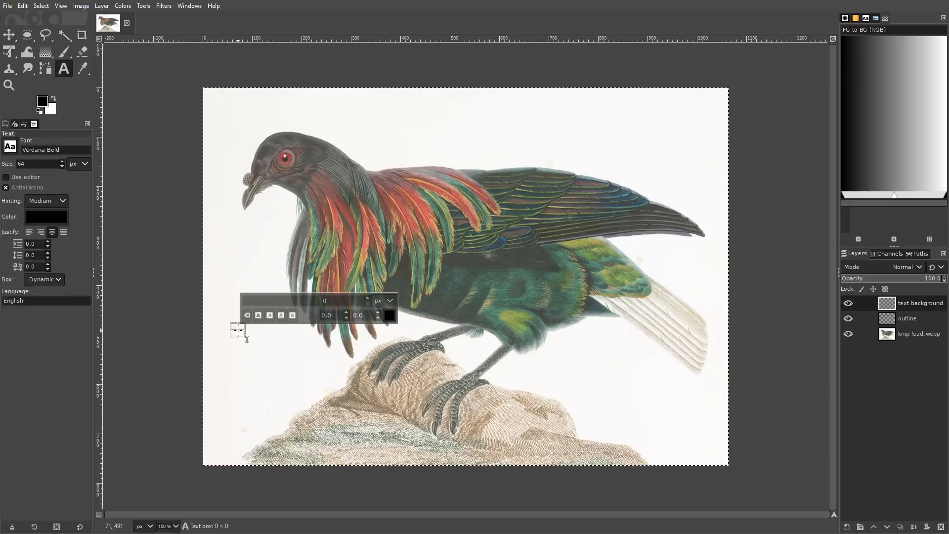
text(lkdfjlwkj)
key(BackSpace)
key(BackSpace)
key(BackSpace)
key(BackSpace)
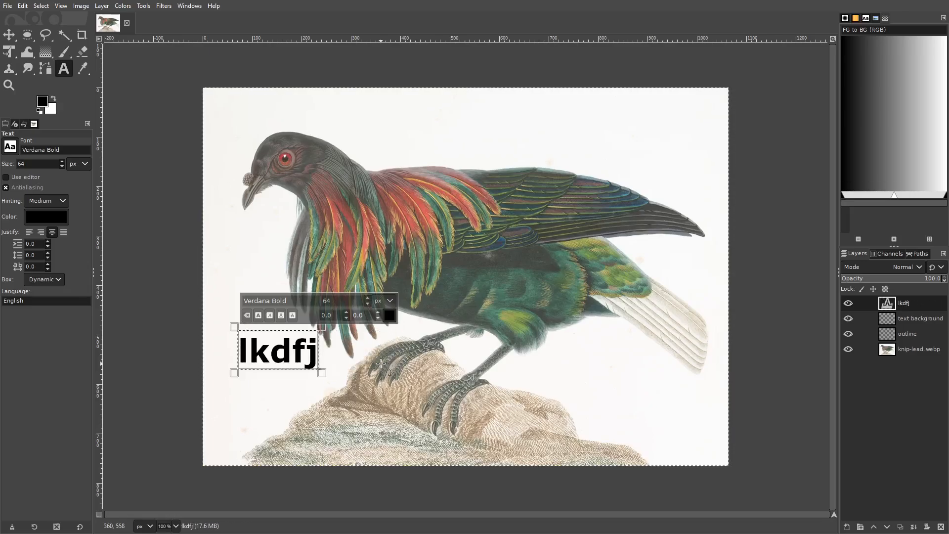
key(BackSpace)
key(BackSpace)
key(BackSpace)
key(BackSpace)
key(BackSpace)
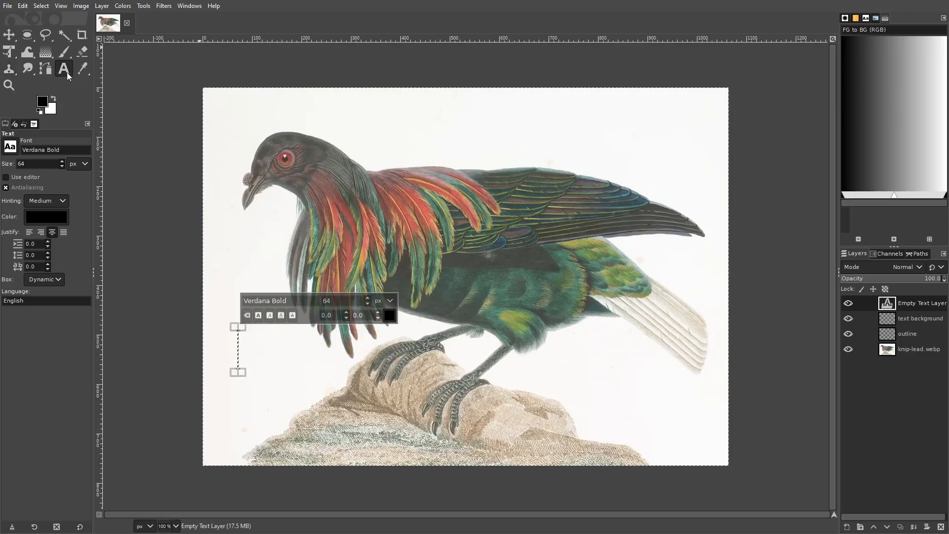
Step: Draw a wide text box over the image's lower half, enter "I am as old as time itself." and shift its upper-left corner down and outward
drag(243, 252, 676, 447)
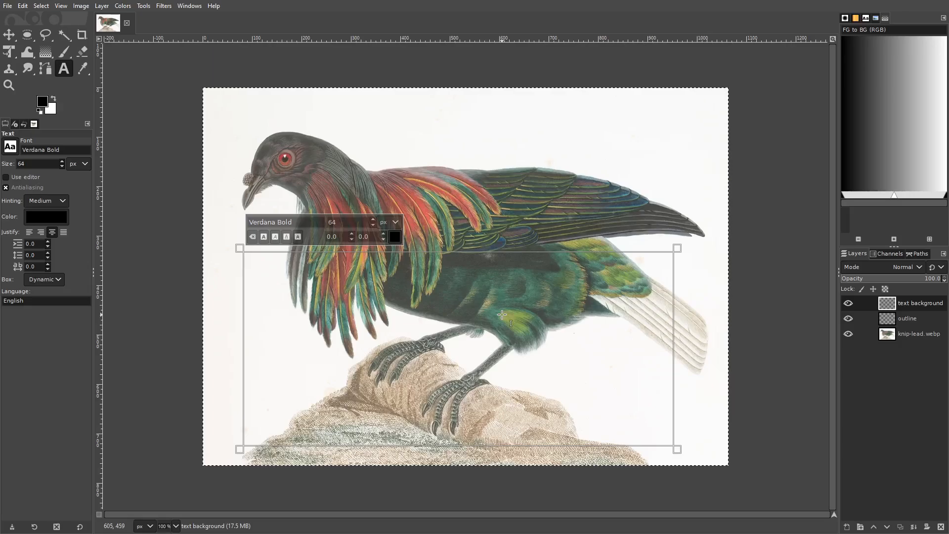
text(I)
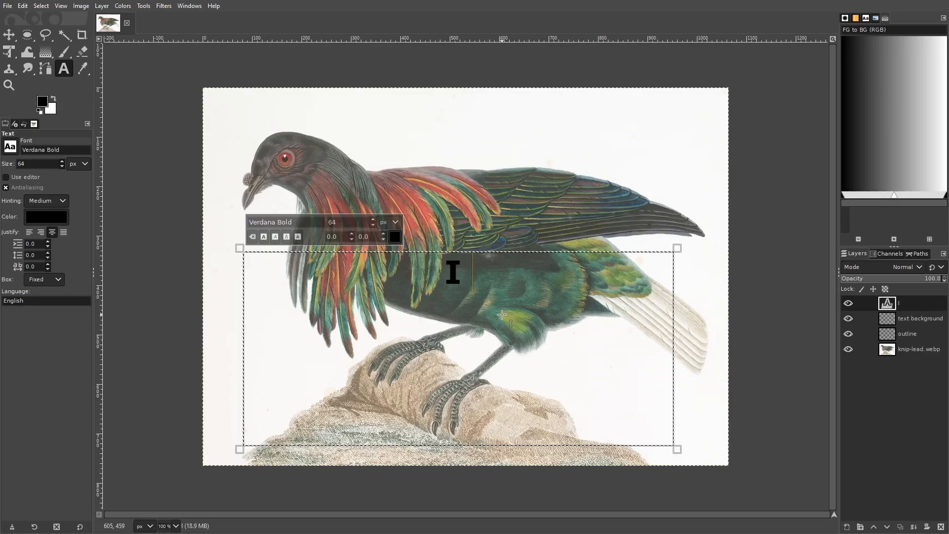
text( am as old as time i)
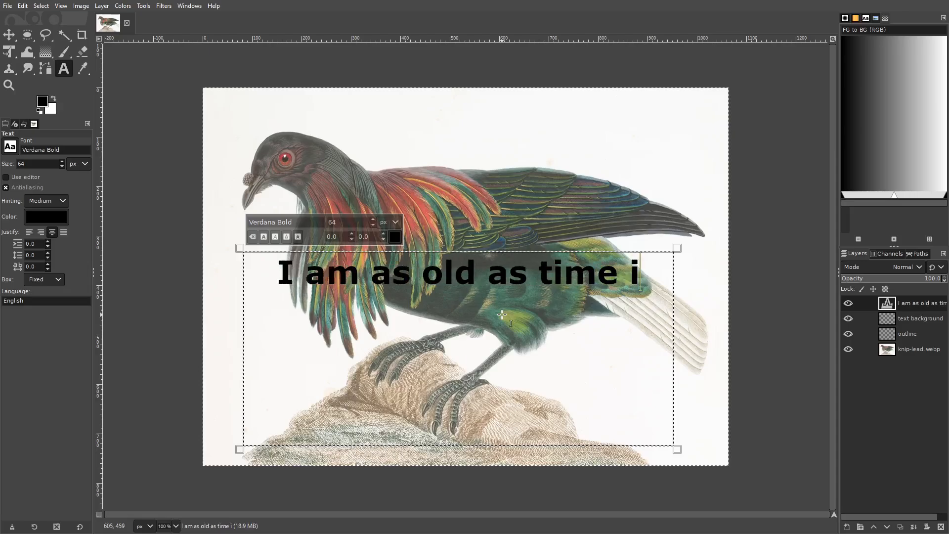
text(tself.)
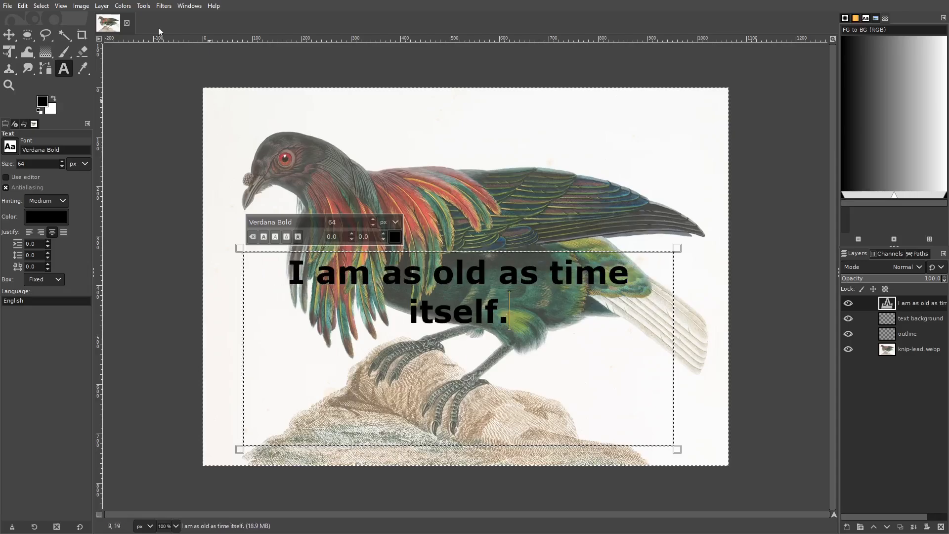
drag(252, 258, 232, 286)
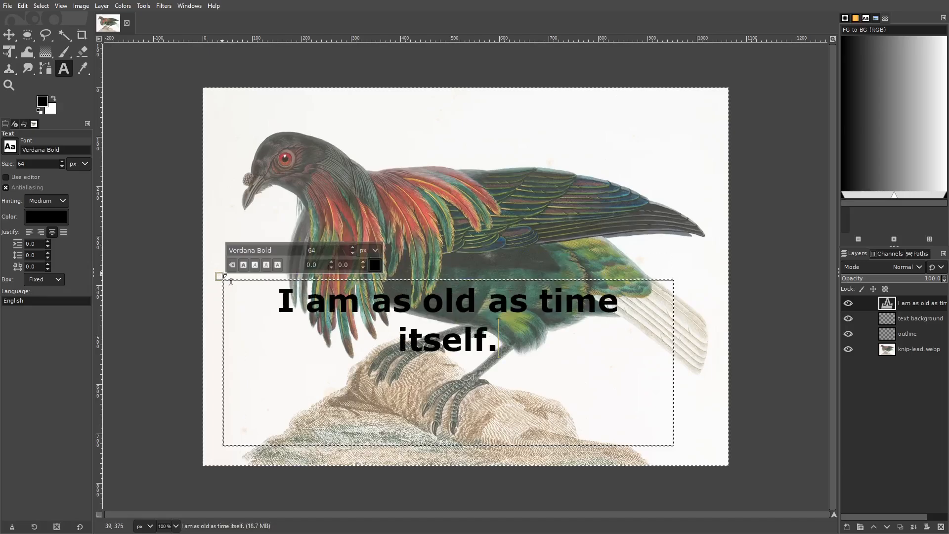
Step: Widen the text box so the sentence fits on one line, and move the text down over the rocks near the image's lower edge
drag(684, 459, 727, 472)
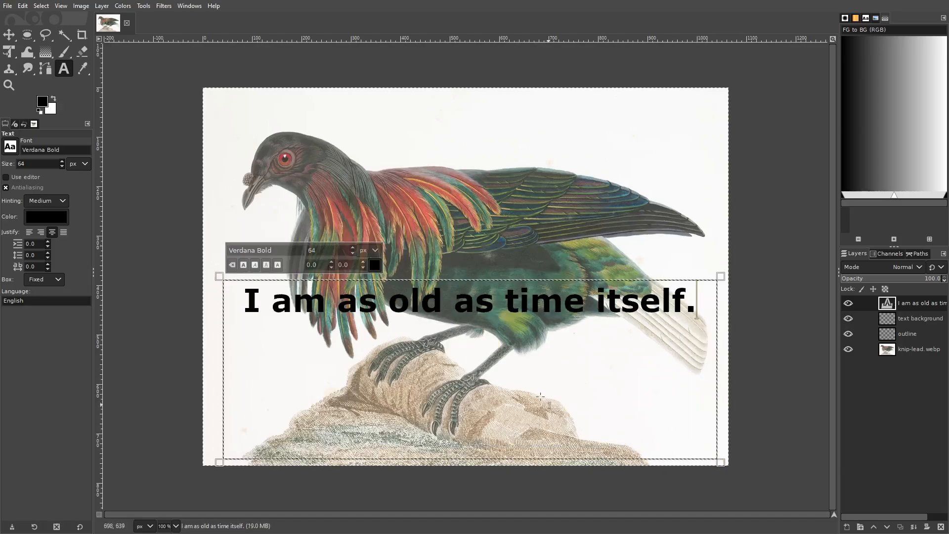
click(8, 34)
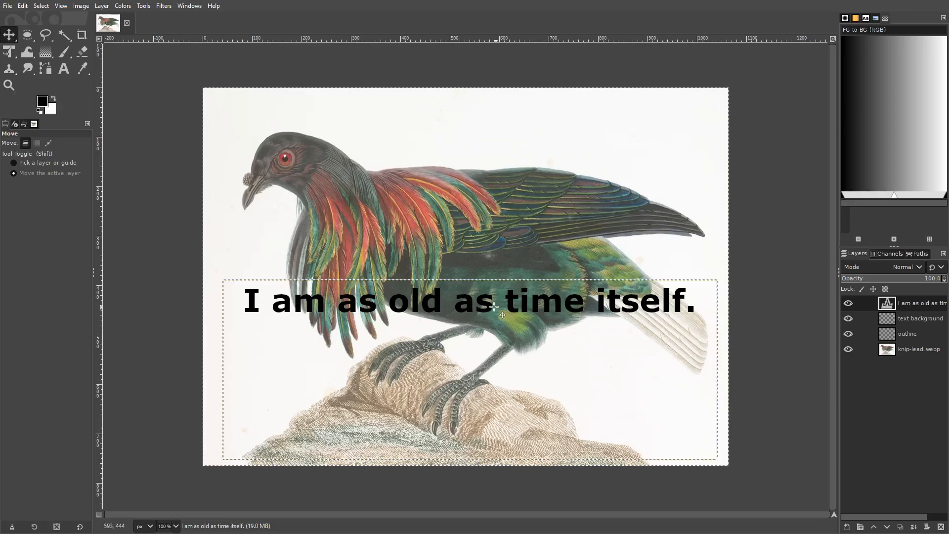
drag(489, 285, 478, 430)
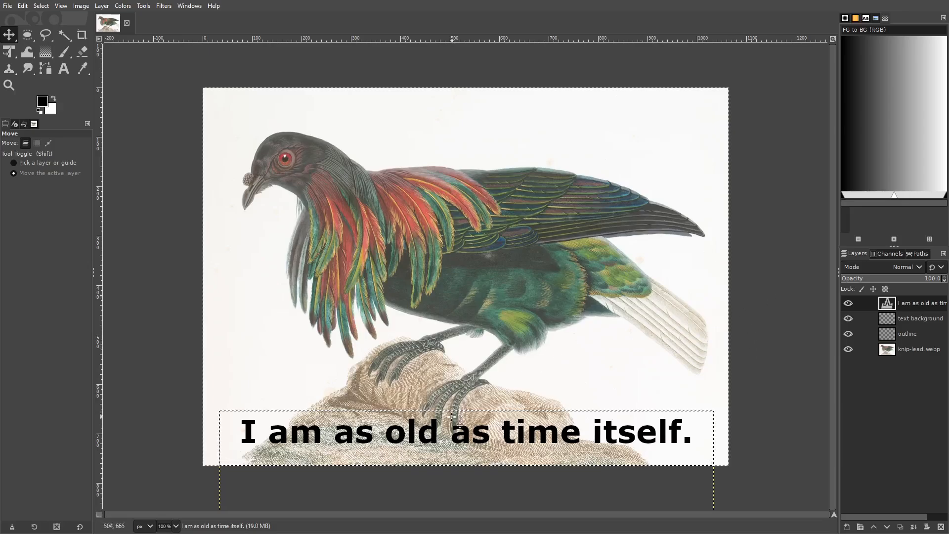
drag(463, 431, 461, 423)
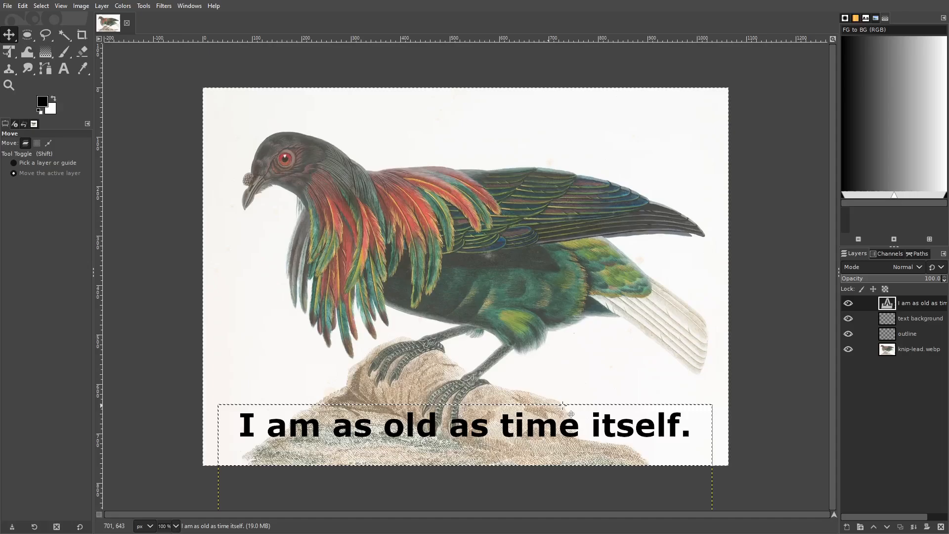
Step: Change the font of the whole sentence to Helvetica Bold
click(66, 70)
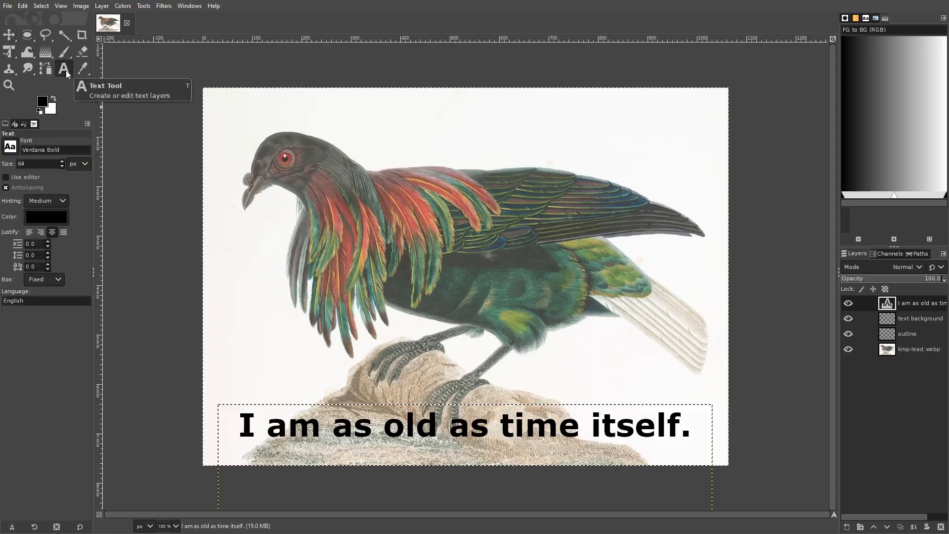
click(426, 430)
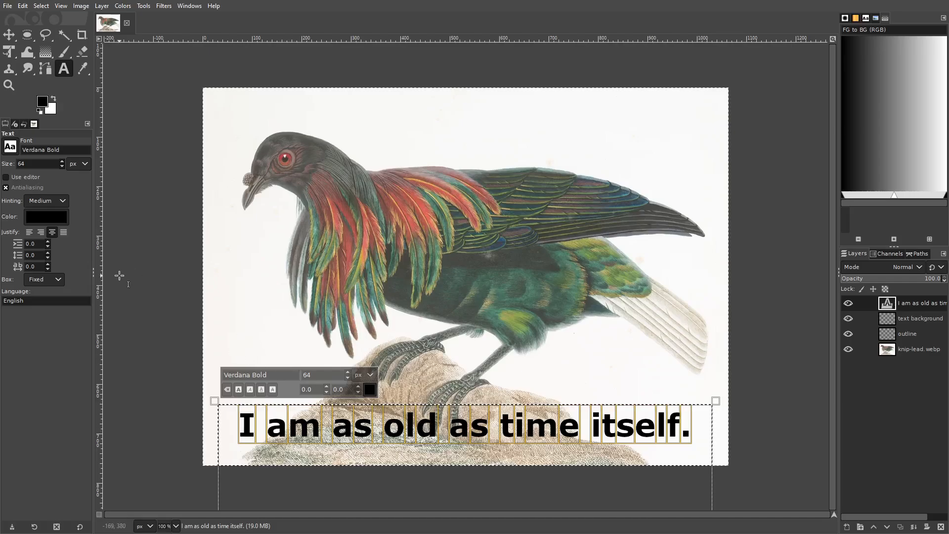
click(10, 147)
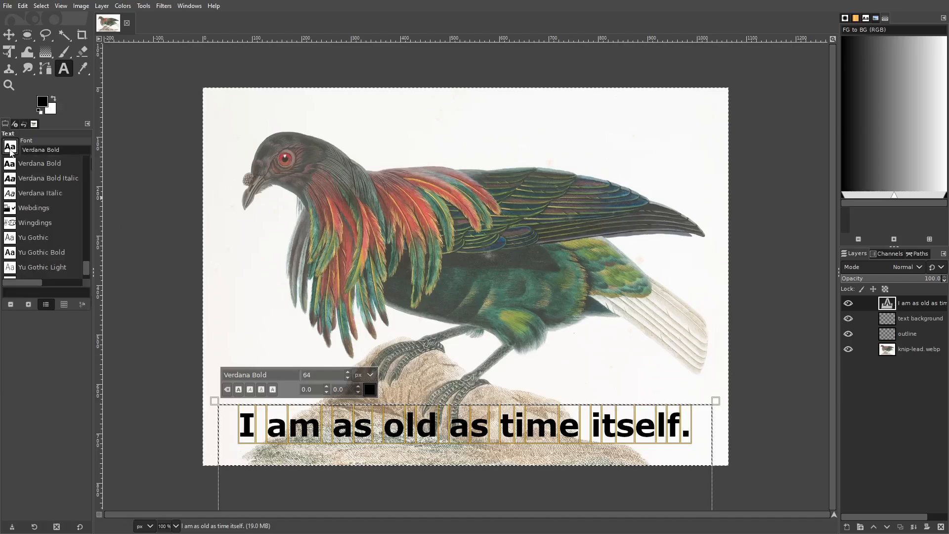
drag(85, 266, 84, 257)
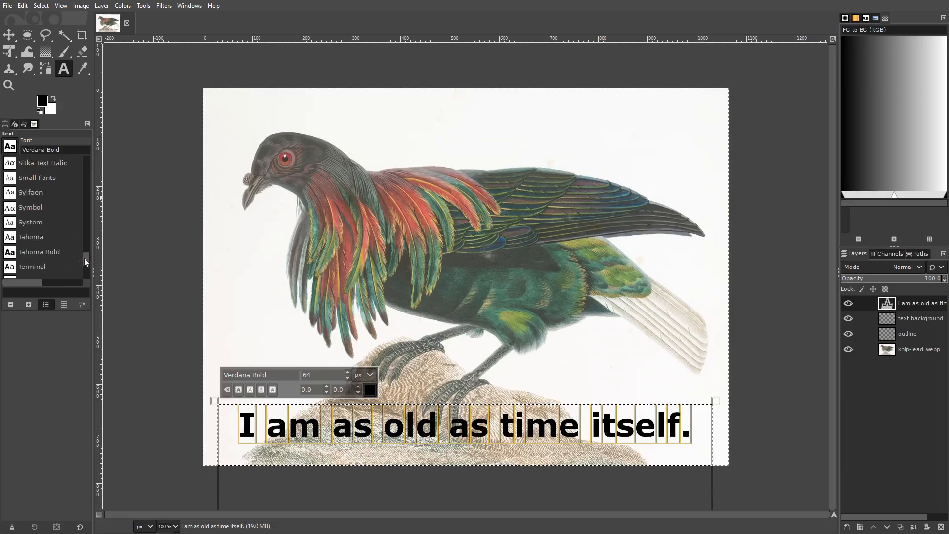
click(122, 57)
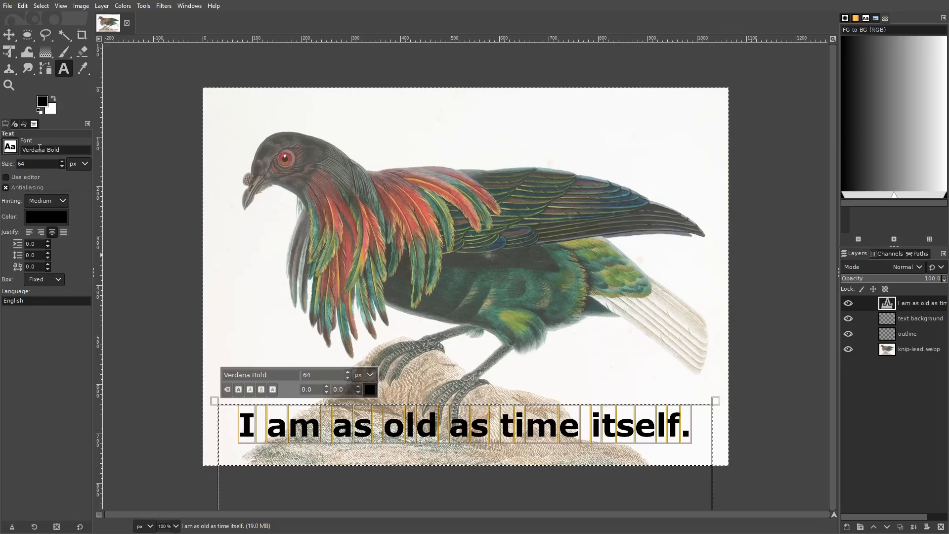
click(15, 148)
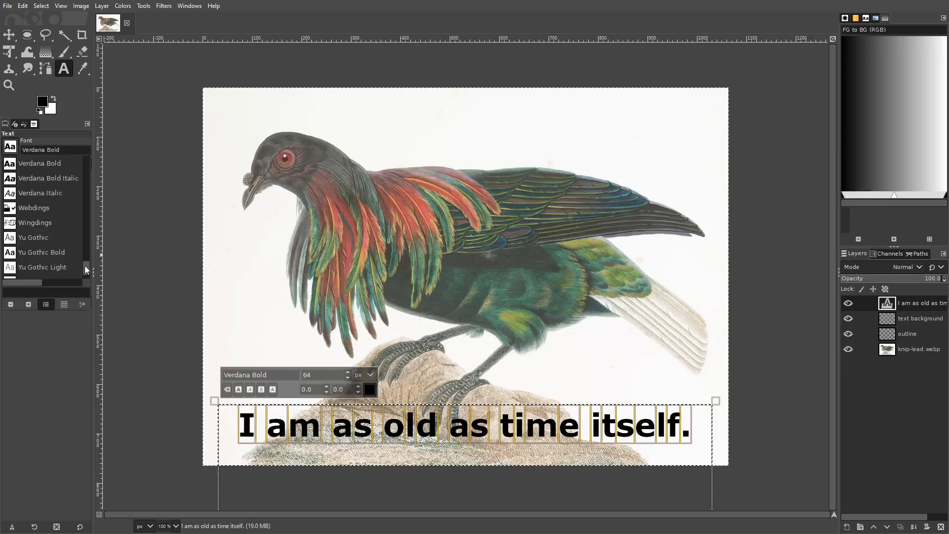
drag(85, 265, 84, 209)
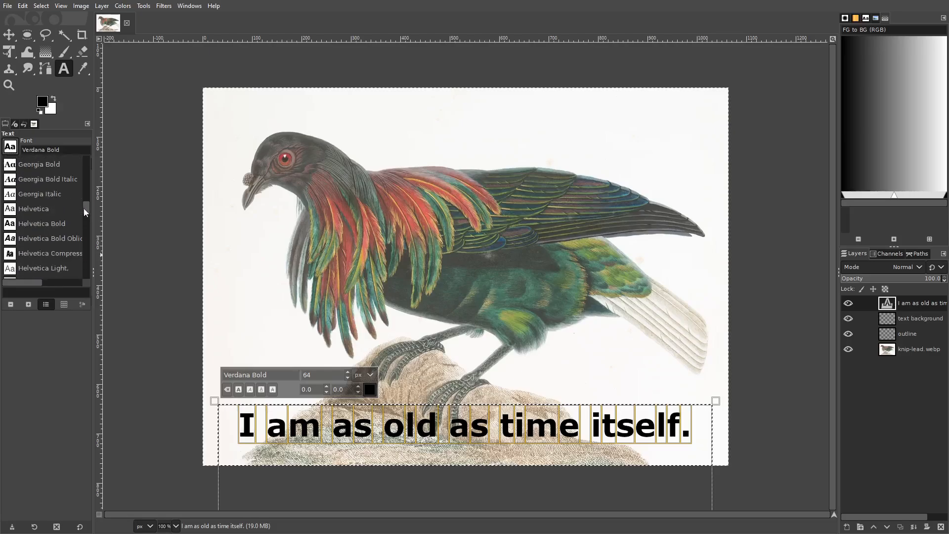
click(11, 225)
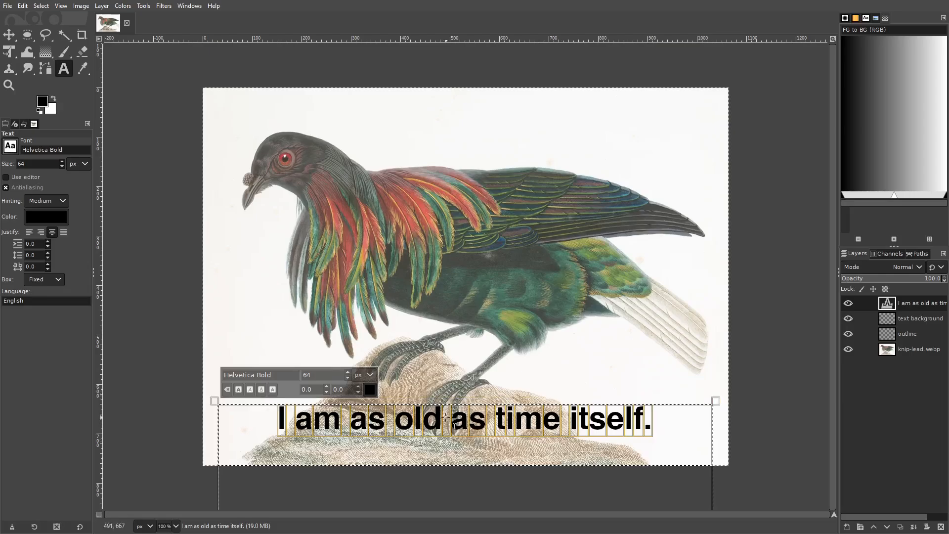
Step: Set the text's letter spacing to 4.0 and move the text layer slightly down
click(402, 413)
click(47, 264)
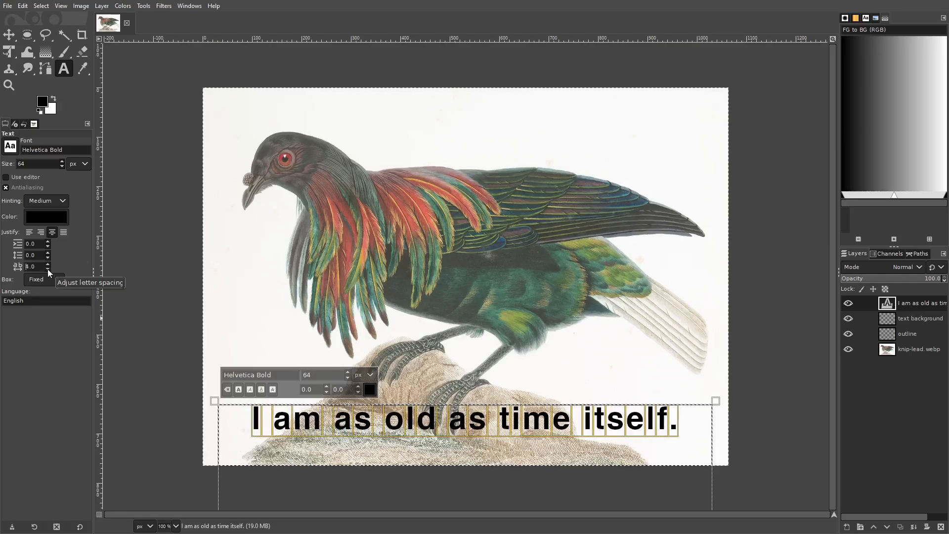
click(9, 34)
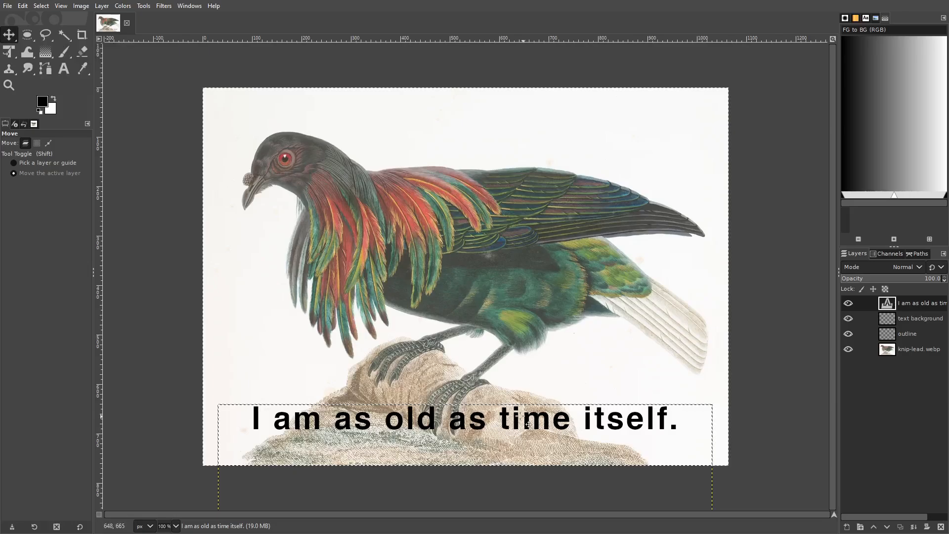
drag(506, 415, 505, 428)
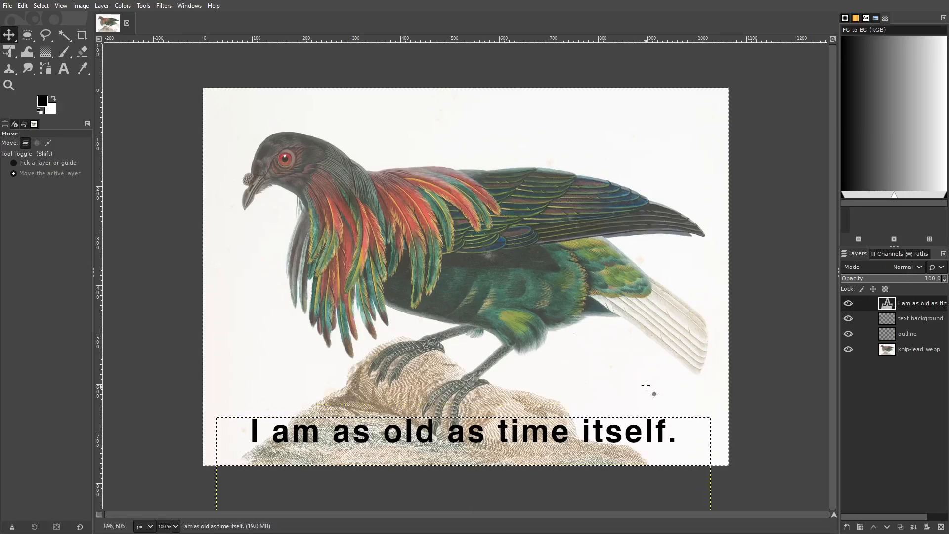
Step: Convert the text layer to a path and create a selection from that path
right_click(906, 308)
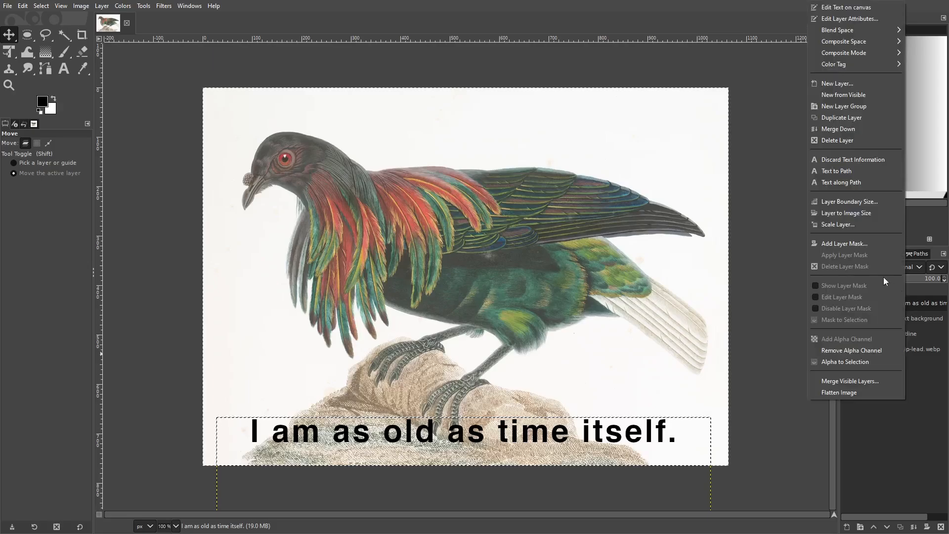
click(845, 171)
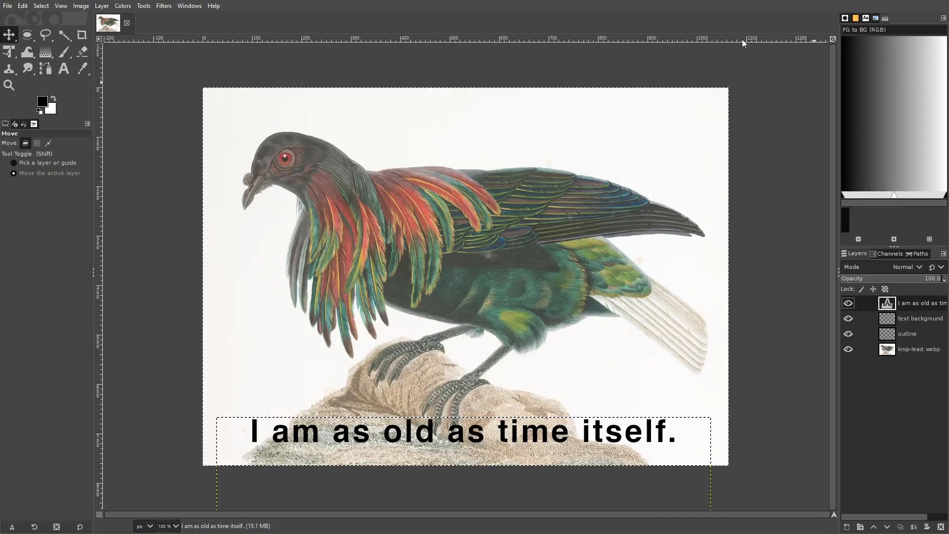
click(44, 7)
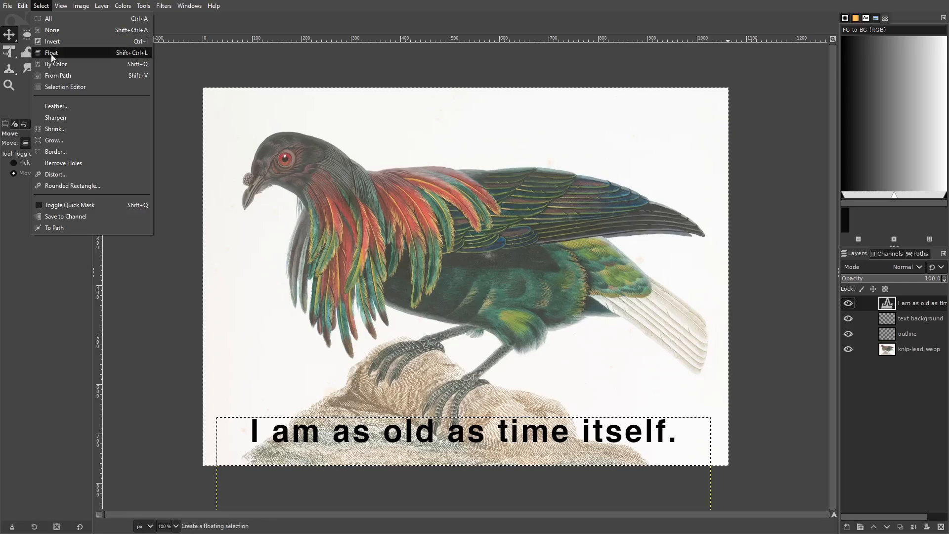
click(55, 75)
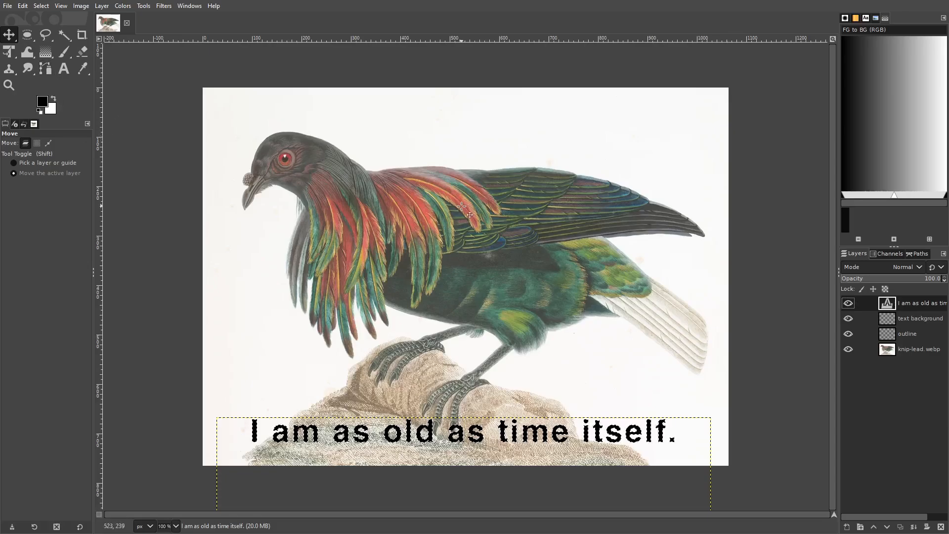
click(64, 69)
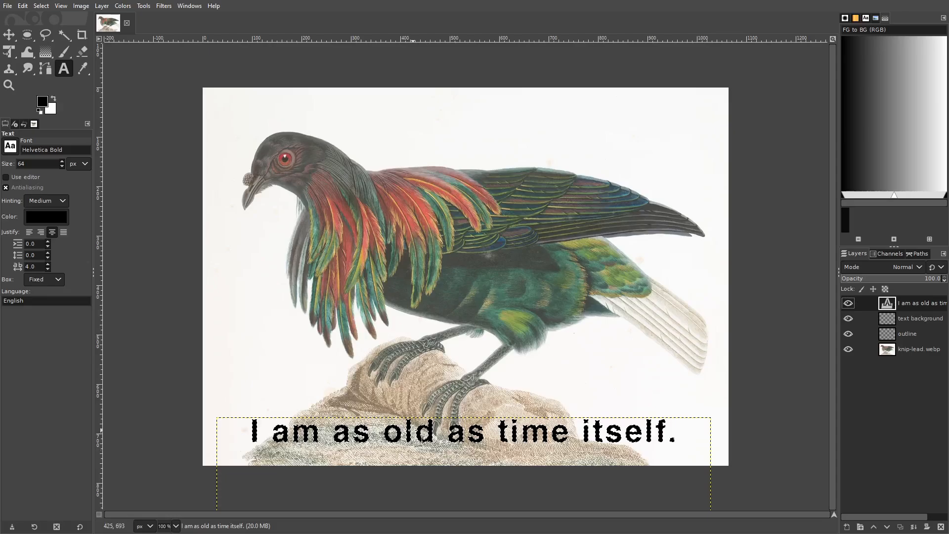
click(512, 441)
drag(435, 433, 363, 432)
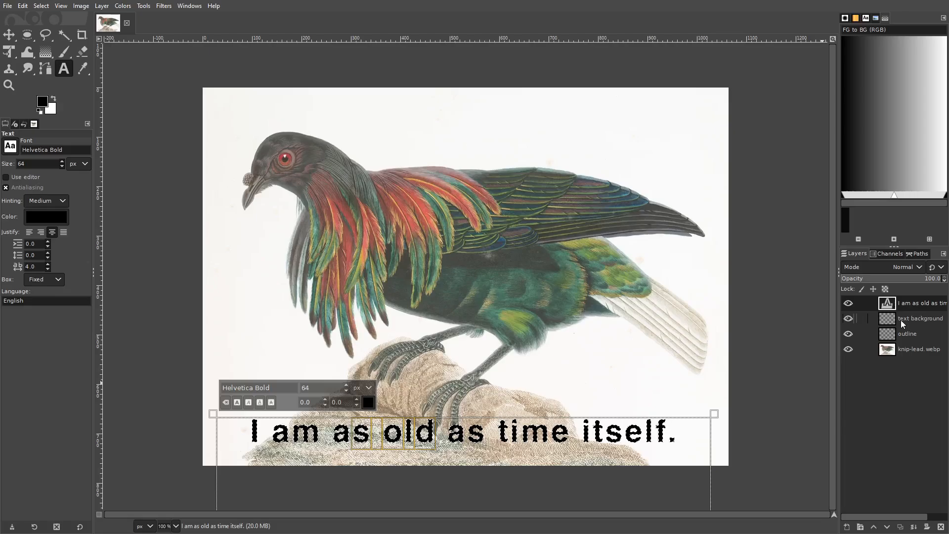
Step: Delete the outline layer
click(901, 319)
right_click(900, 334)
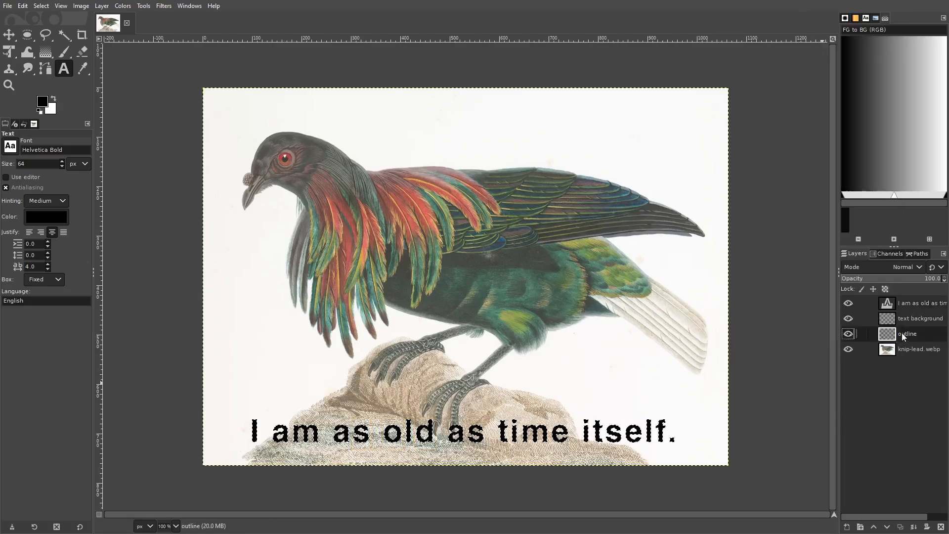
right_click(902, 333)
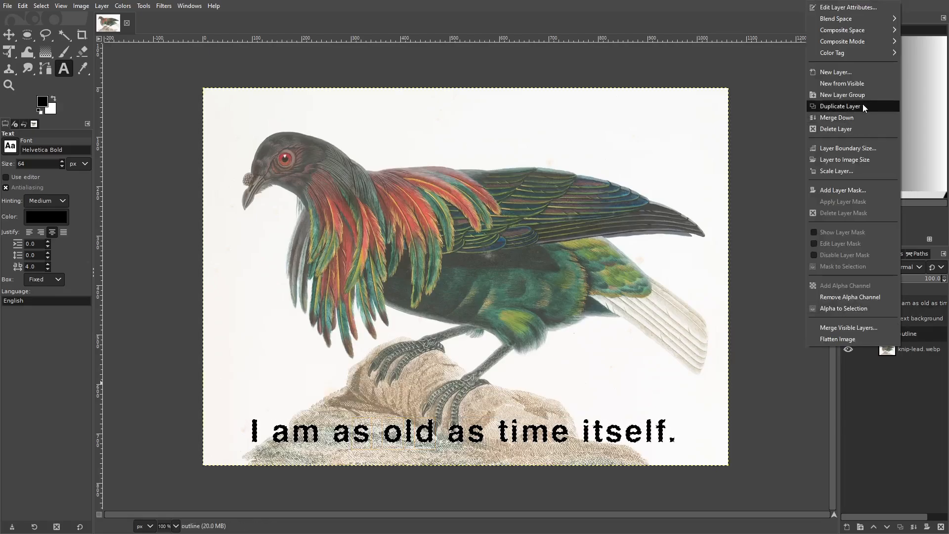
click(850, 129)
Step: Make the text background layer active and grow the letter-shaped selection by 4 px
click(903, 320)
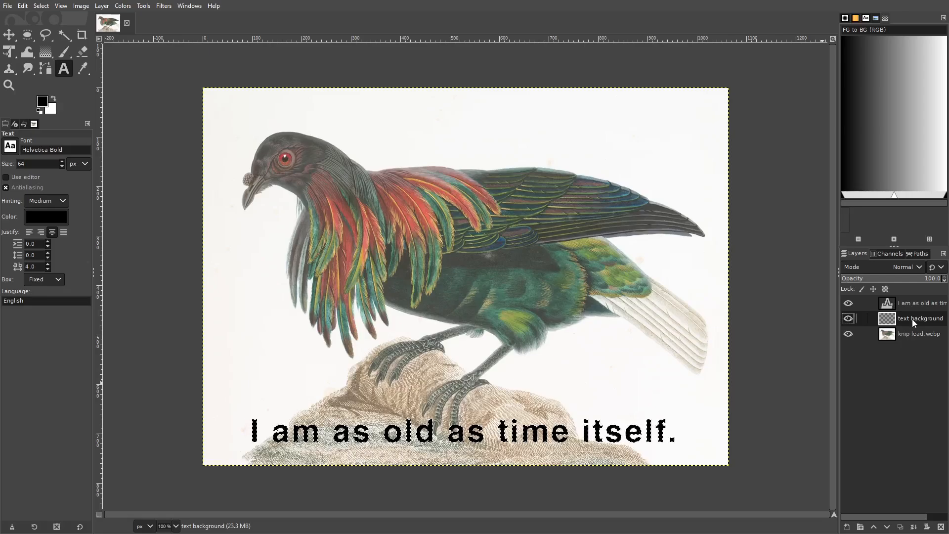
click(39, 6)
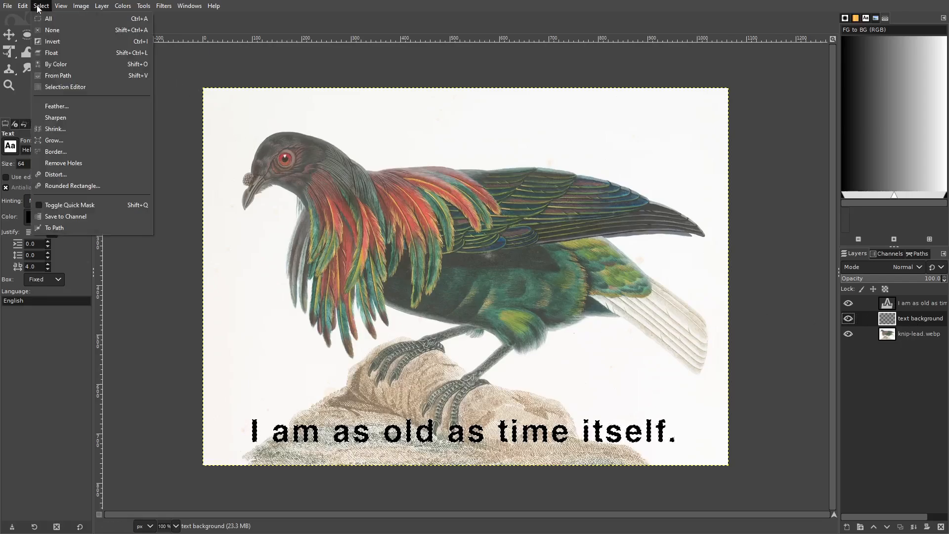
click(60, 142)
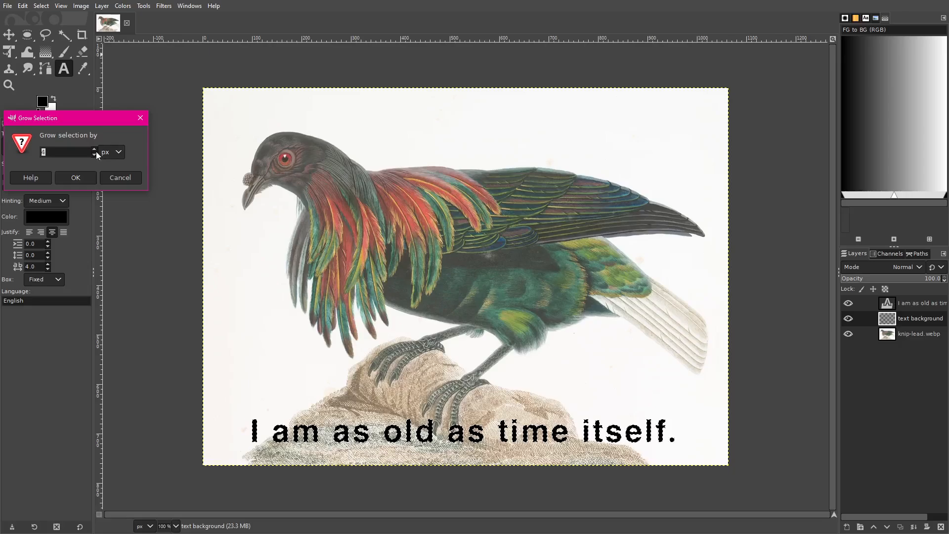
click(76, 178)
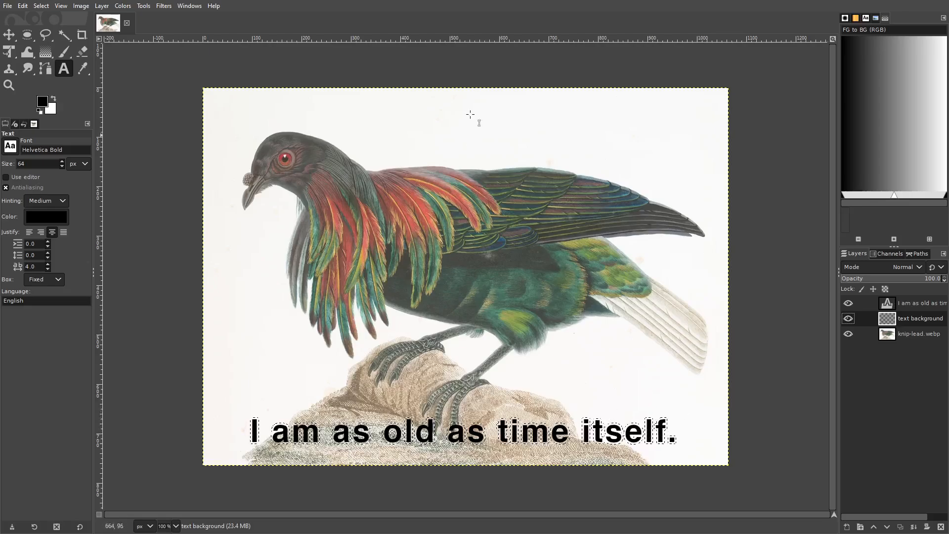
Step: Change the background color to a bright blue
click(54, 109)
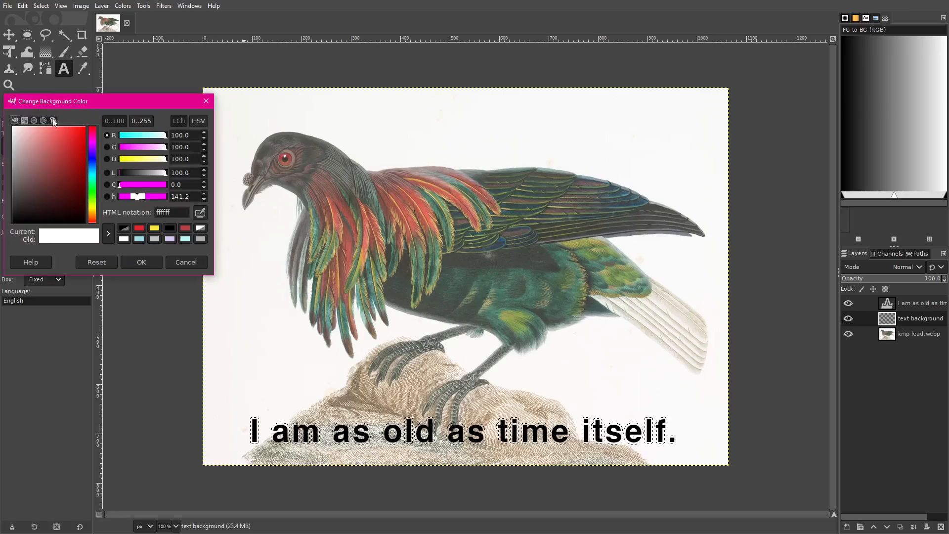
click(93, 209)
drag(77, 142, 87, 124)
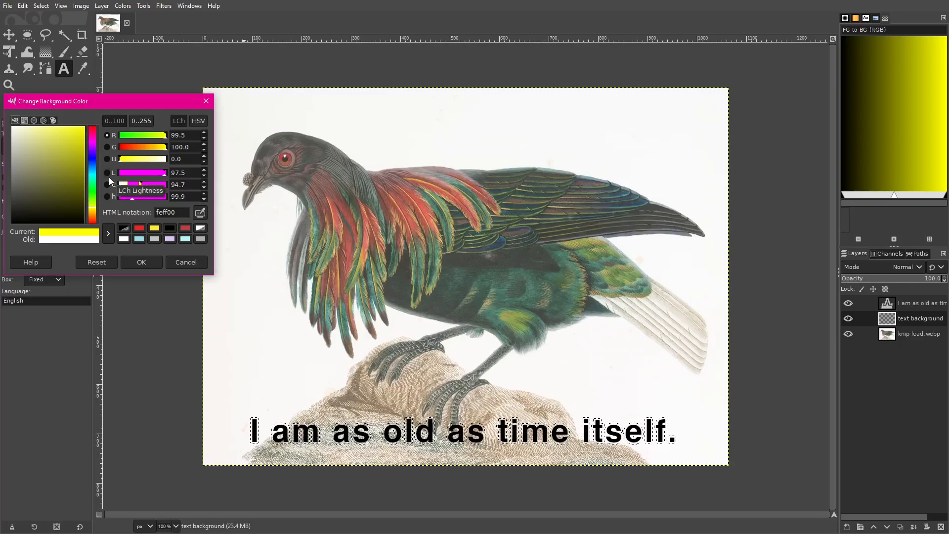
mouse_move(93, 160)
mouse_down()
mouse_move(80, 140)
mouse_move(93, 168)
mouse_up()
drag(66, 145, 82, 126)
click(157, 261)
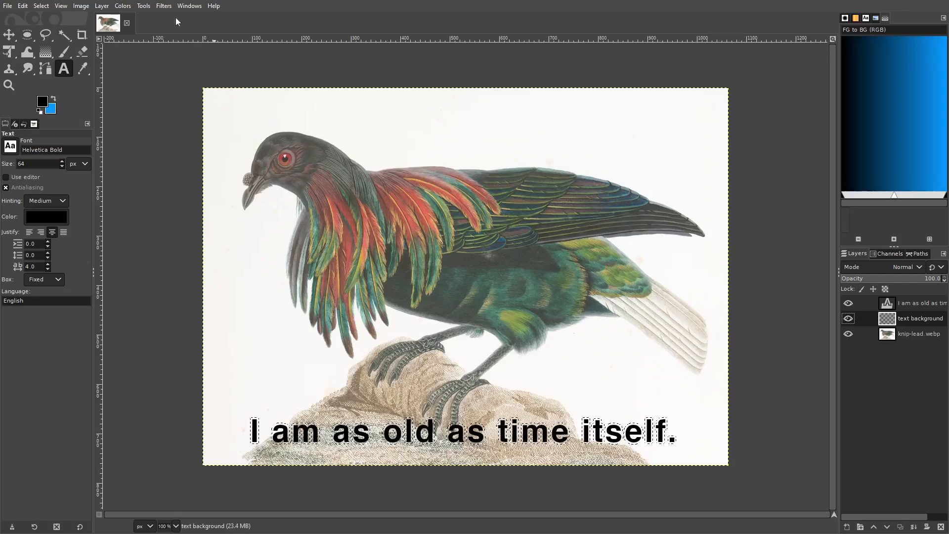
Step: Fill the grown selection on the text background layer with the blue background color
click(41, 6)
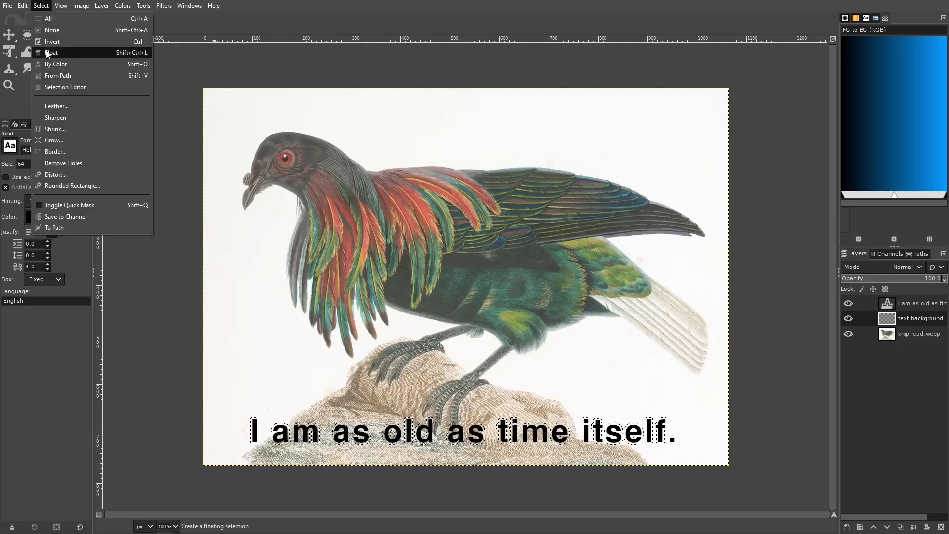
mouse_move(22, 7)
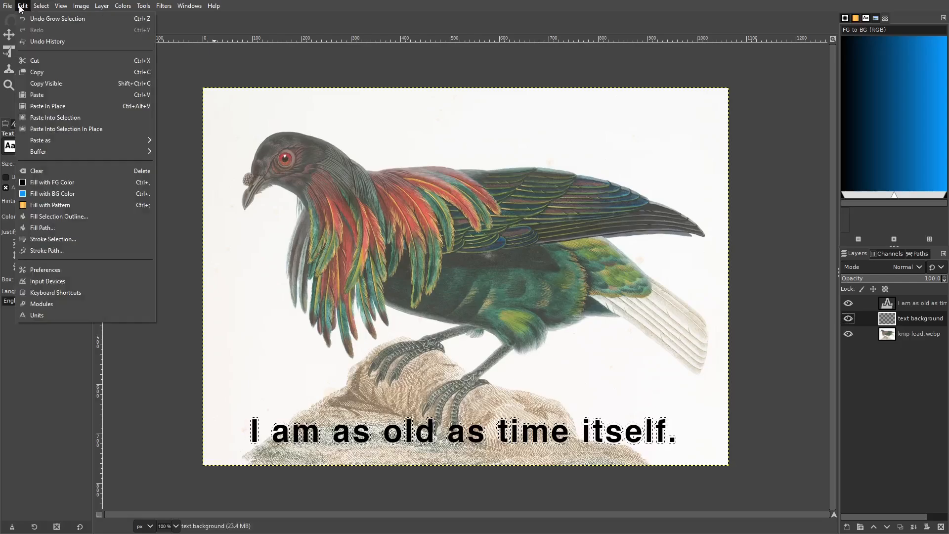
click(64, 195)
Step: Make the knip-lead.webp layer active and clear the selection
click(902, 333)
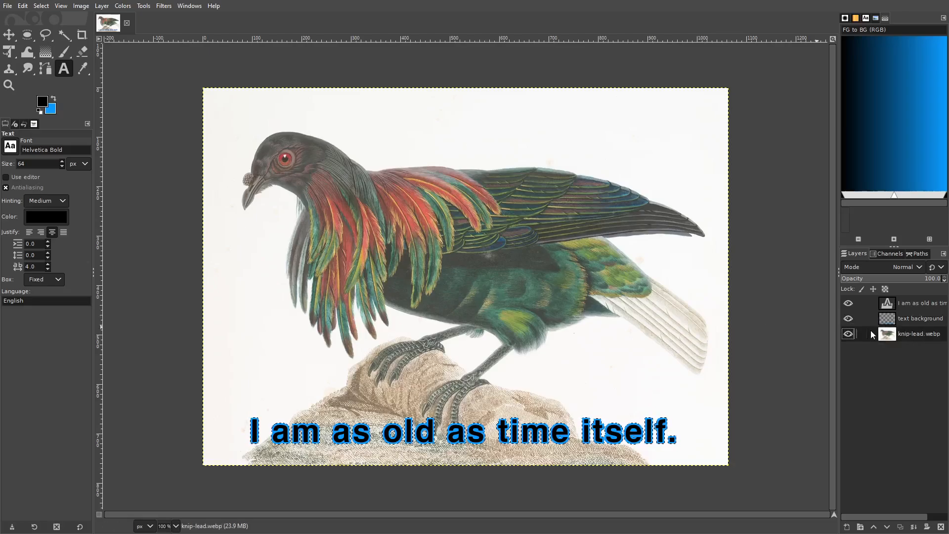
click(41, 5)
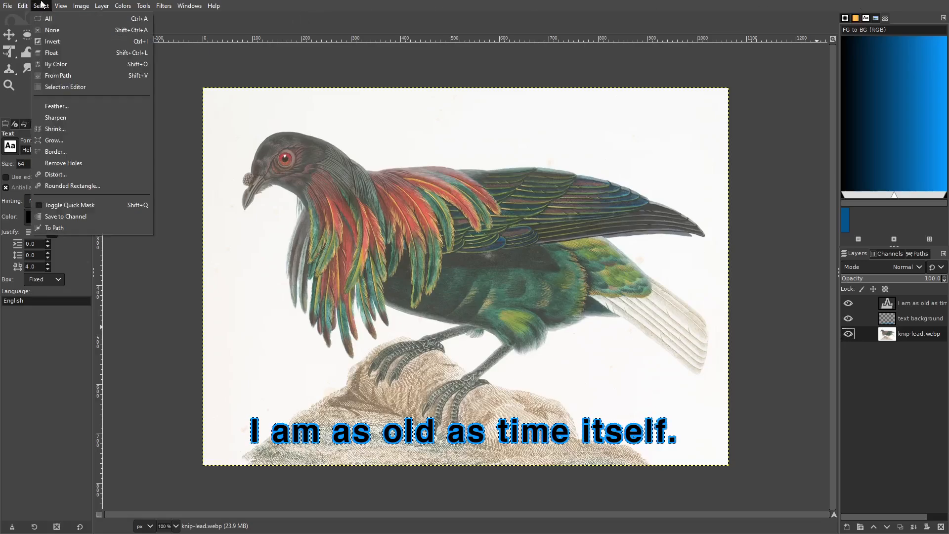
click(52, 30)
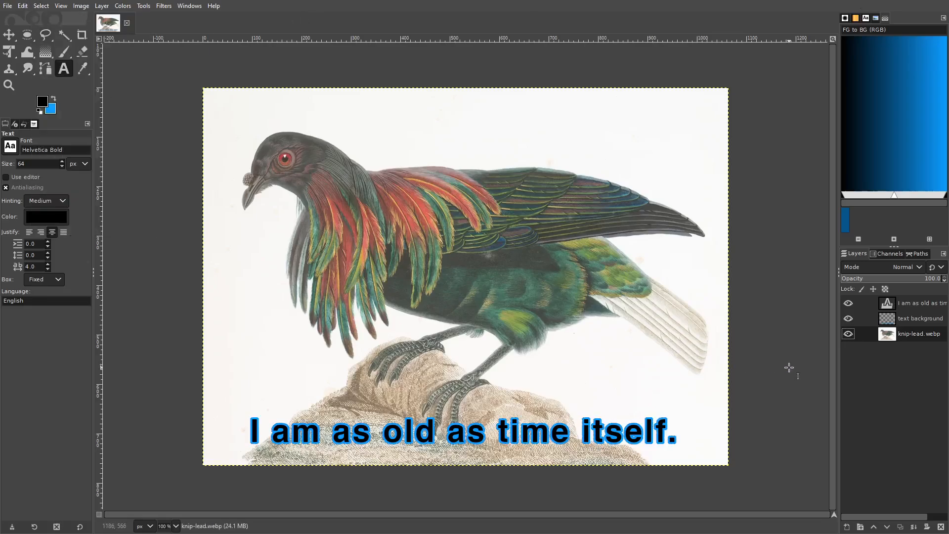
Step: Inspect the blue outline around the lettering close up along the sentence, and return the view to 100% zoom
click(62, 6)
click(64, 7)
scroll(235, 115, up, 3)
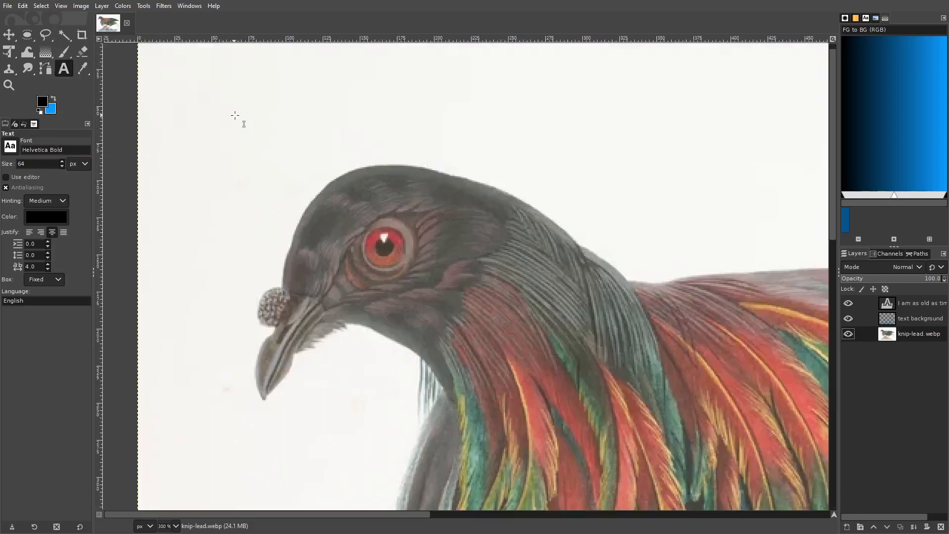
scroll(516, 236, down, 10)
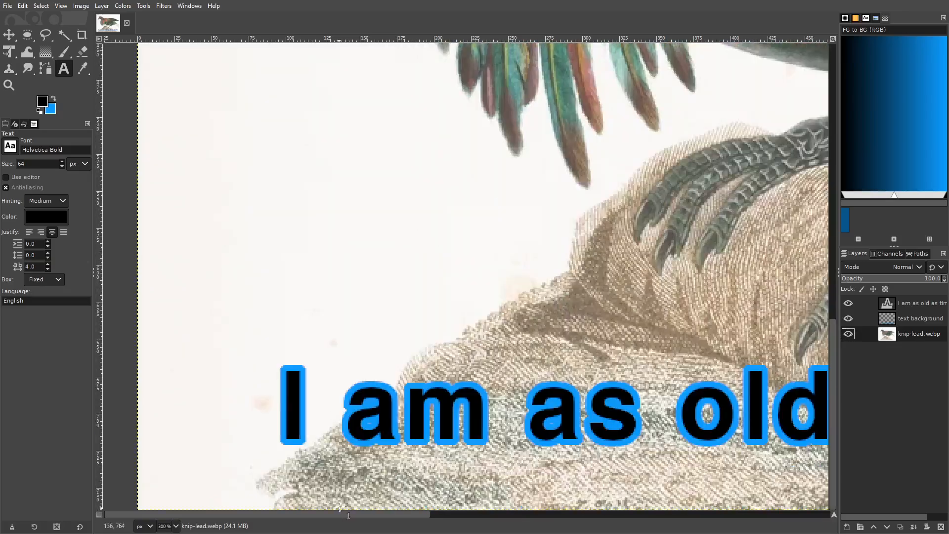
drag(329, 514, 366, 523)
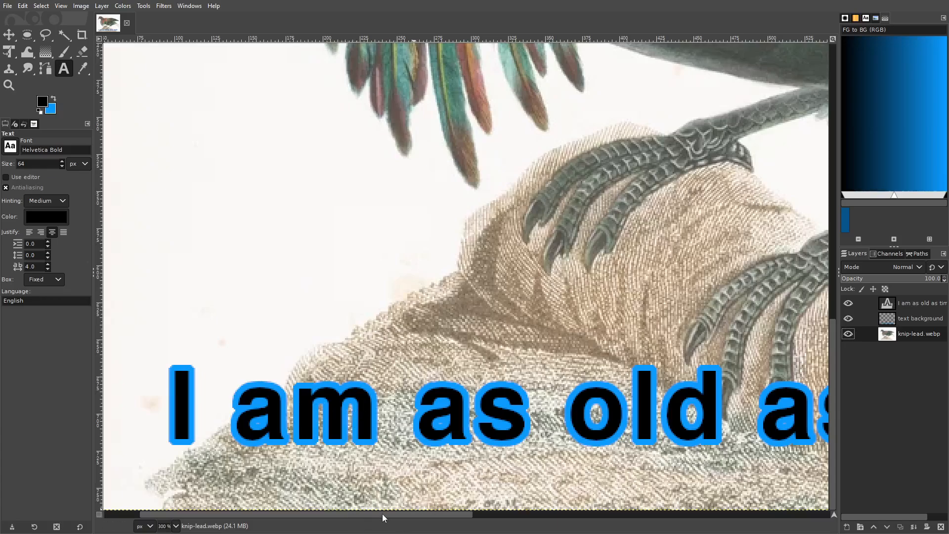
drag(382, 514, 563, 515)
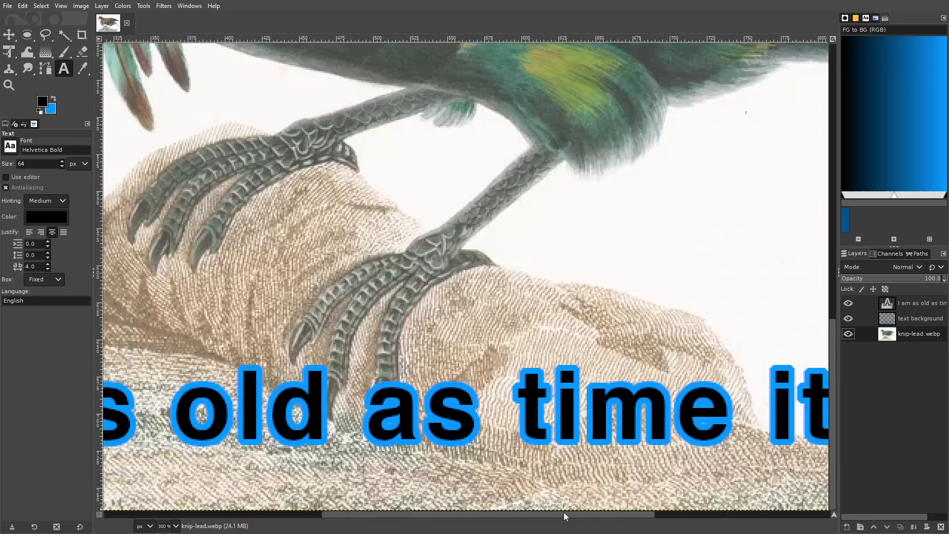
key(shift+ctrl+j)
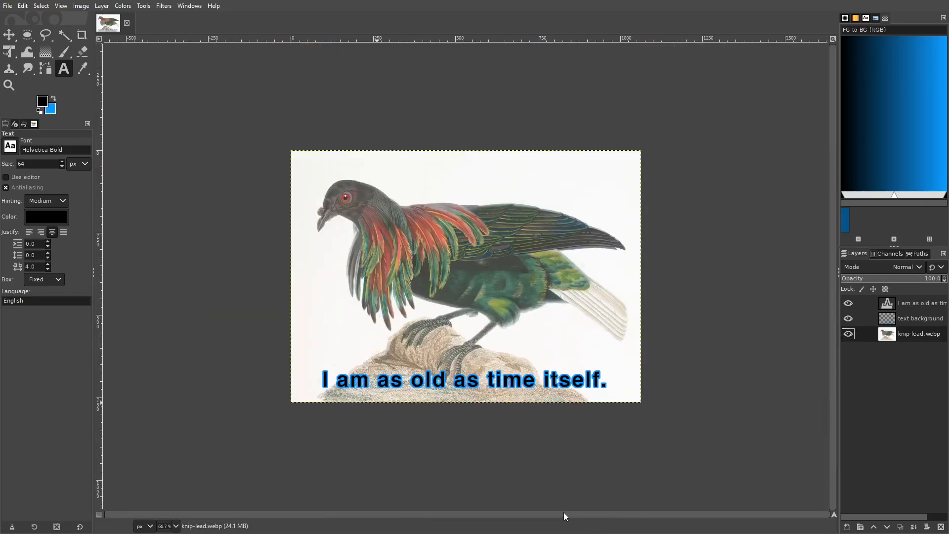
key(1)
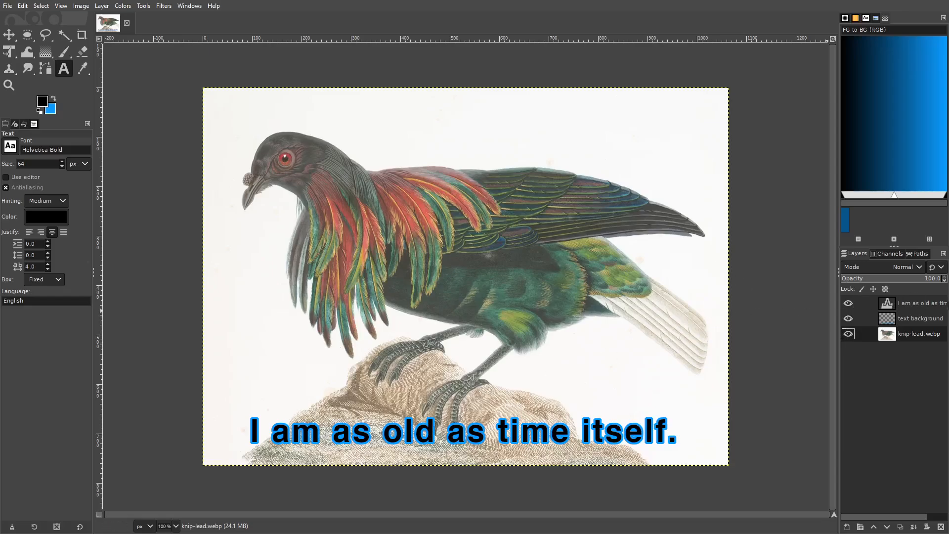
Step: Try moving the black text layer alone up onto the bird's body, and undo the move
click(928, 306)
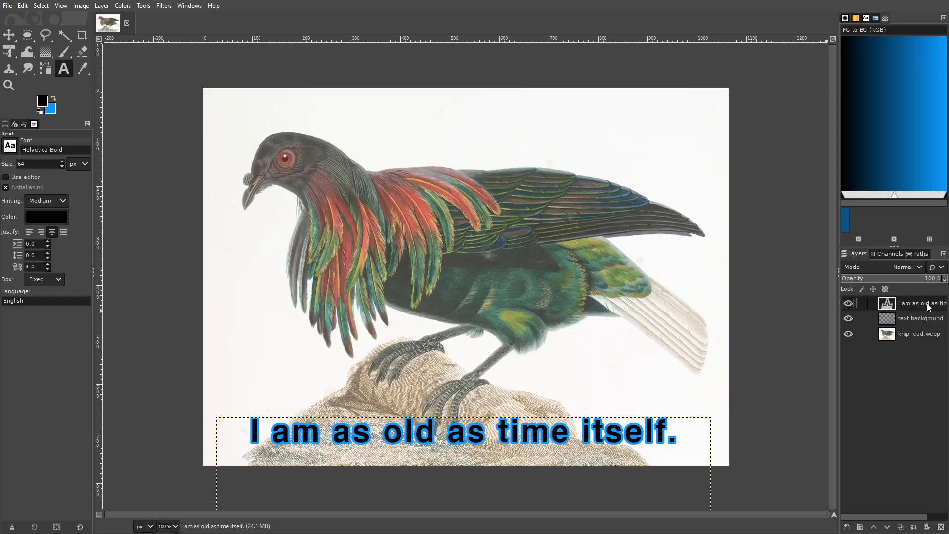
click(9, 35)
drag(400, 424, 390, 254)
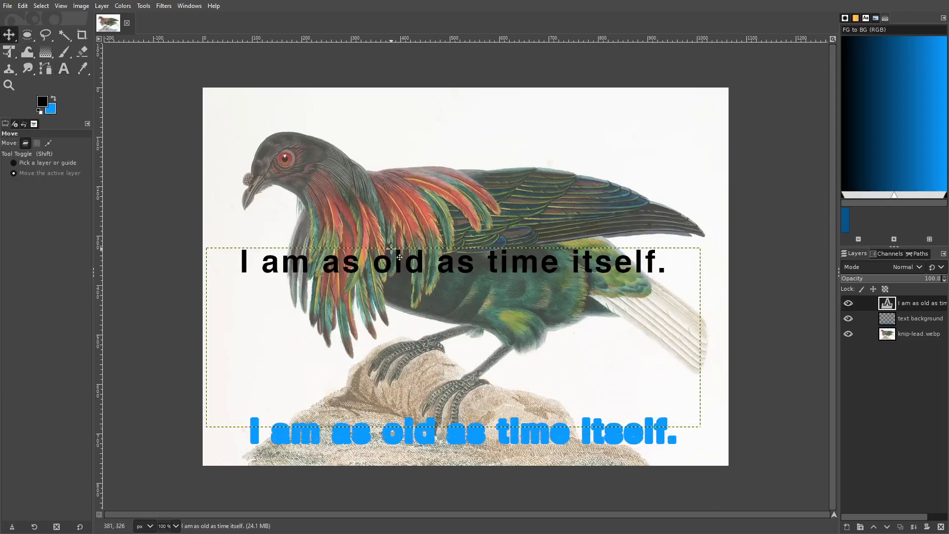
key(ctrl+z)
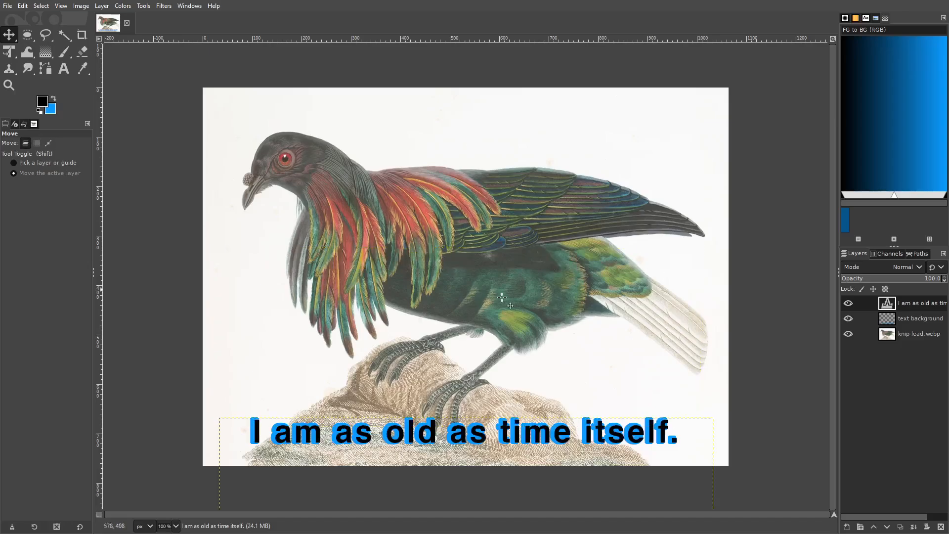
key(ctrl+z)
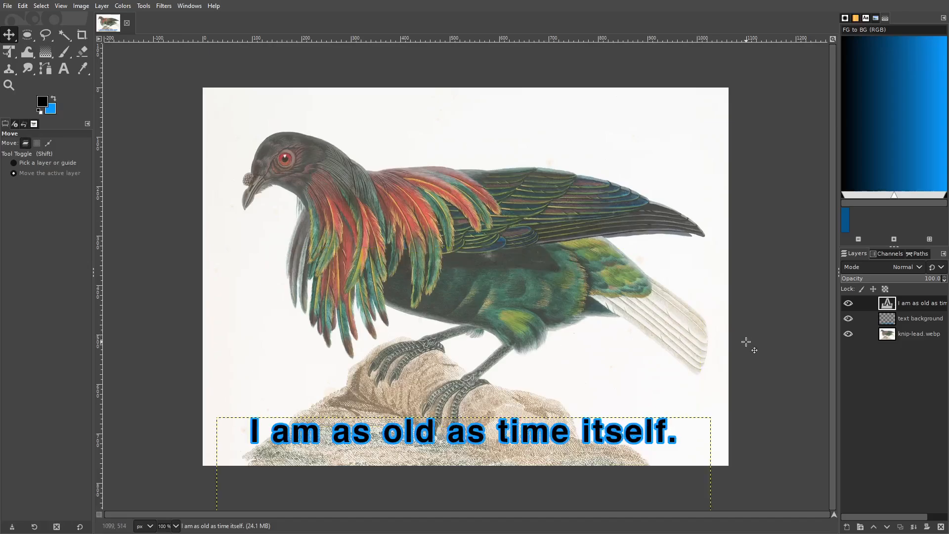
Step: Duplicate the text layer, hide the duplicate as a backup, and merge the original text layer down into the text background layer
right_click(910, 306)
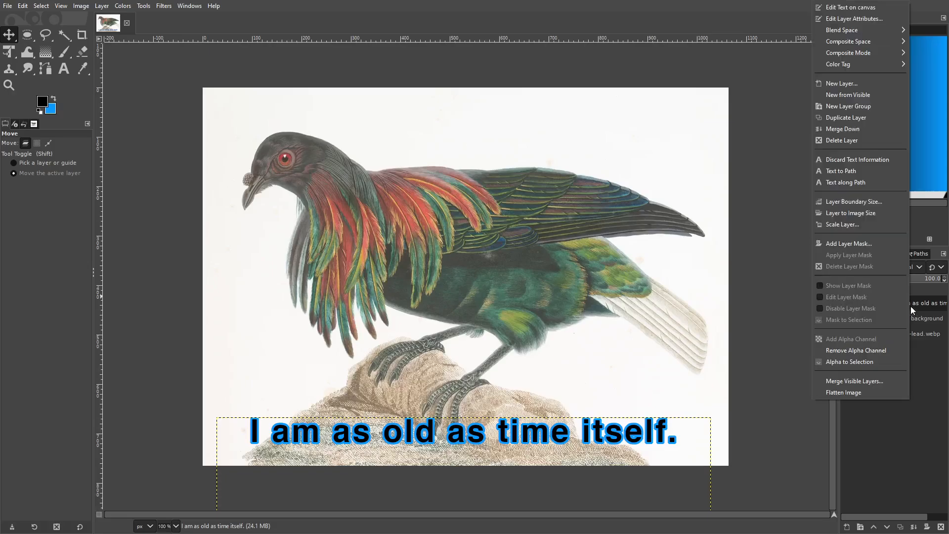
click(879, 120)
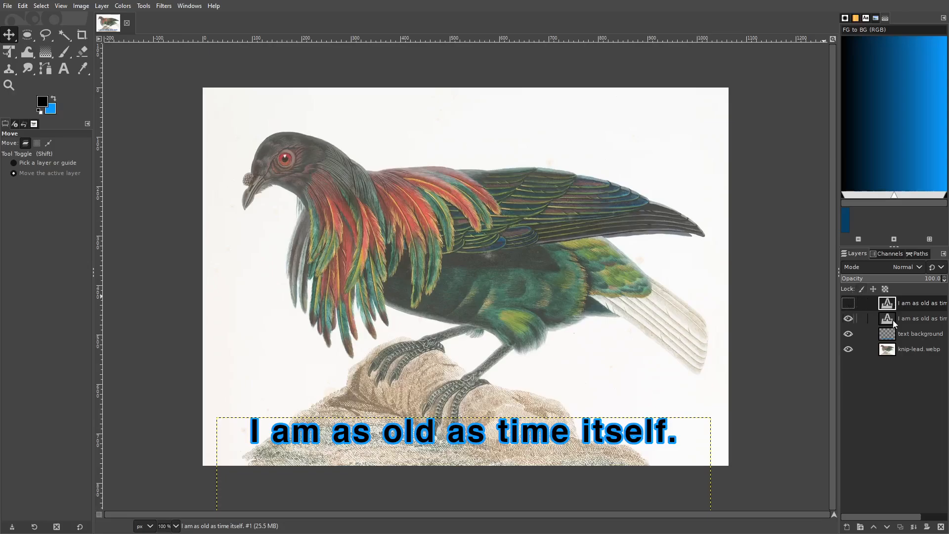
click(913, 319)
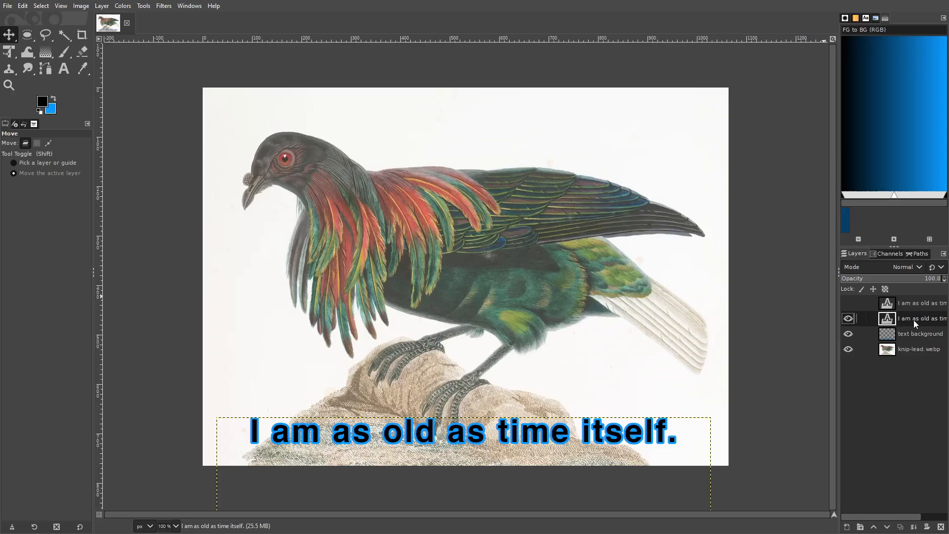
right_click(913, 319)
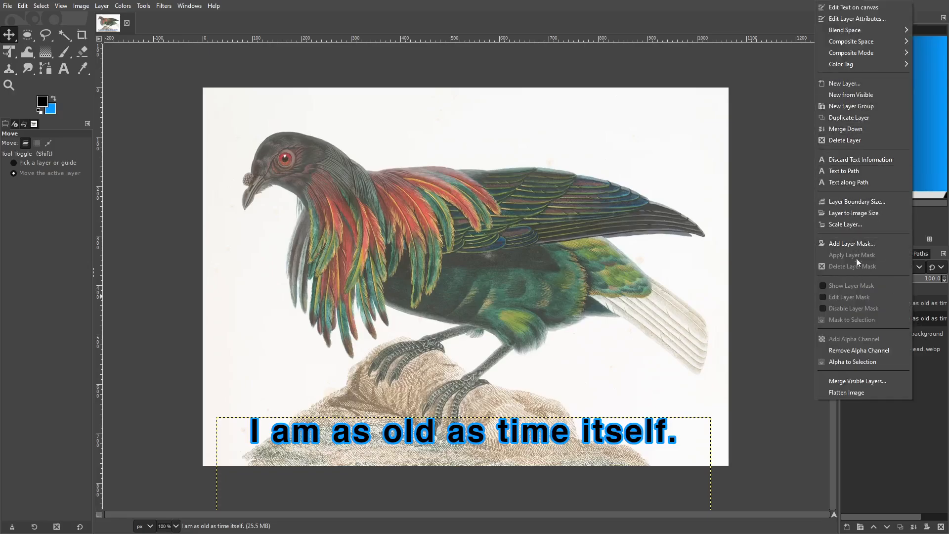
click(859, 129)
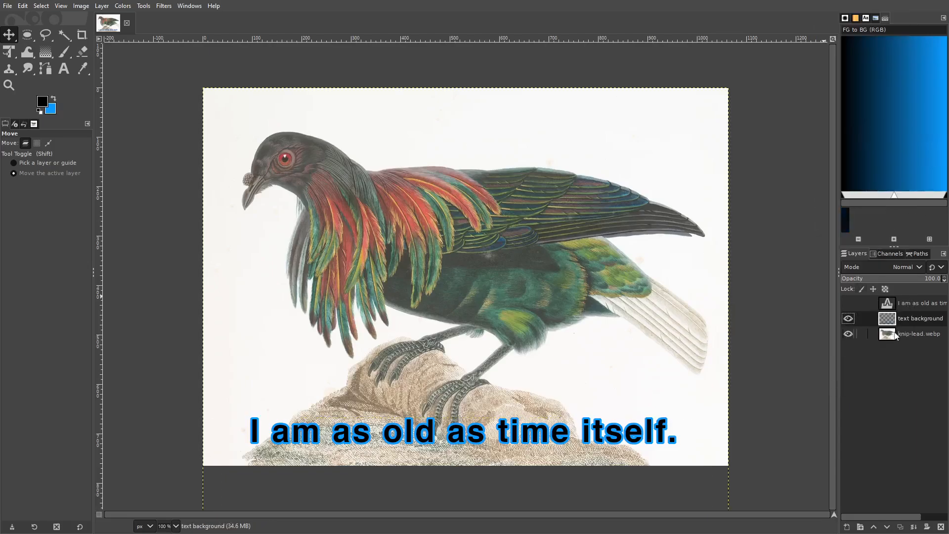
Step: Toggle the merged text background layer's visibility to check it, and move the outlined text up across the bird's lower body
click(847, 319)
click(847, 319)
click(847, 320)
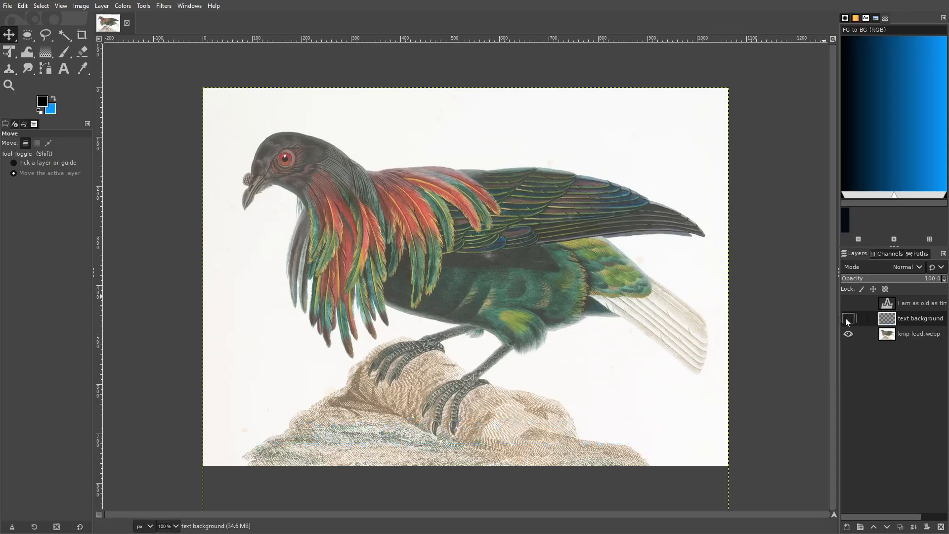
click(847, 320)
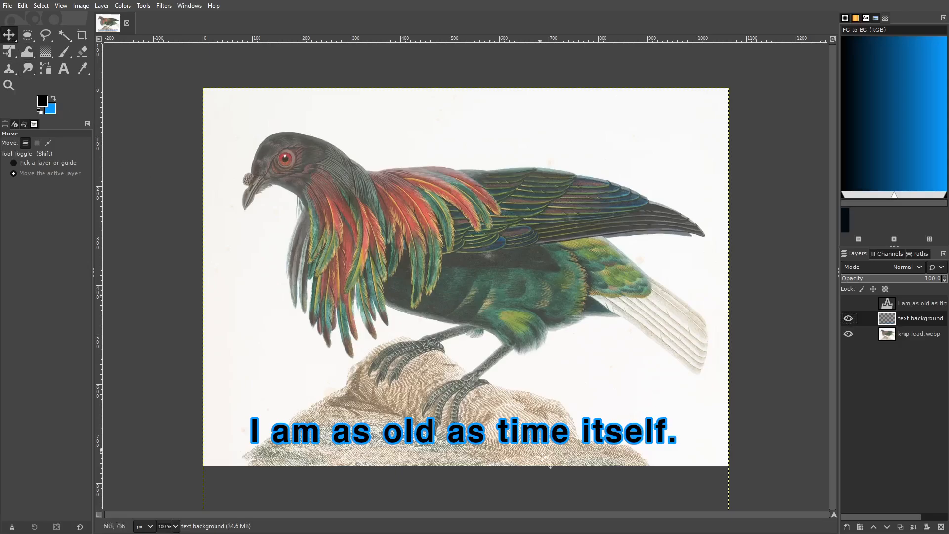
drag(464, 433, 447, 313)
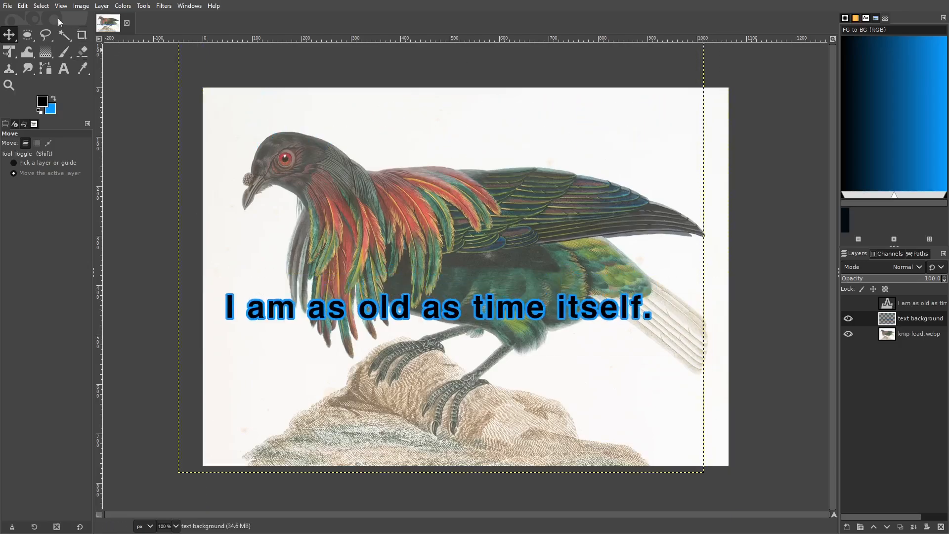
click(41, 5)
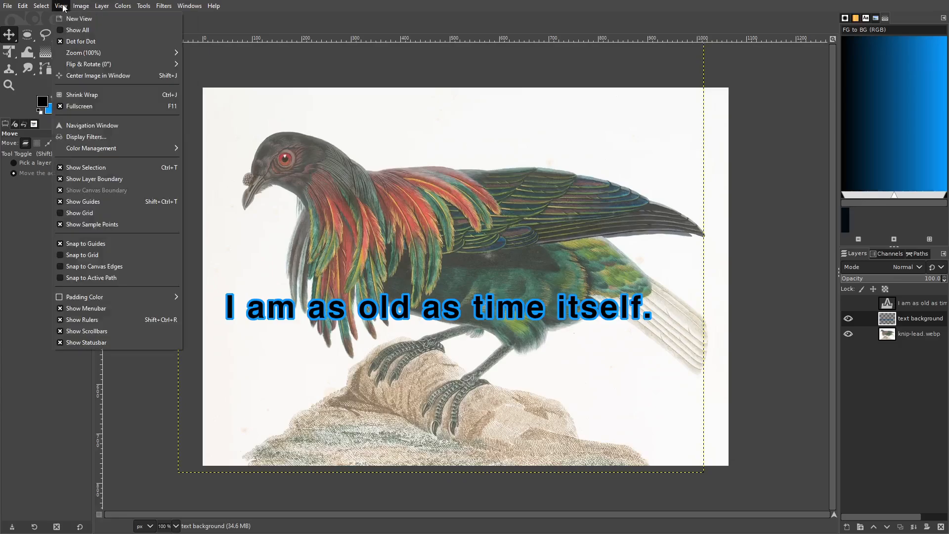
mouse_move(77, 7)
mouse_move(97, 81)
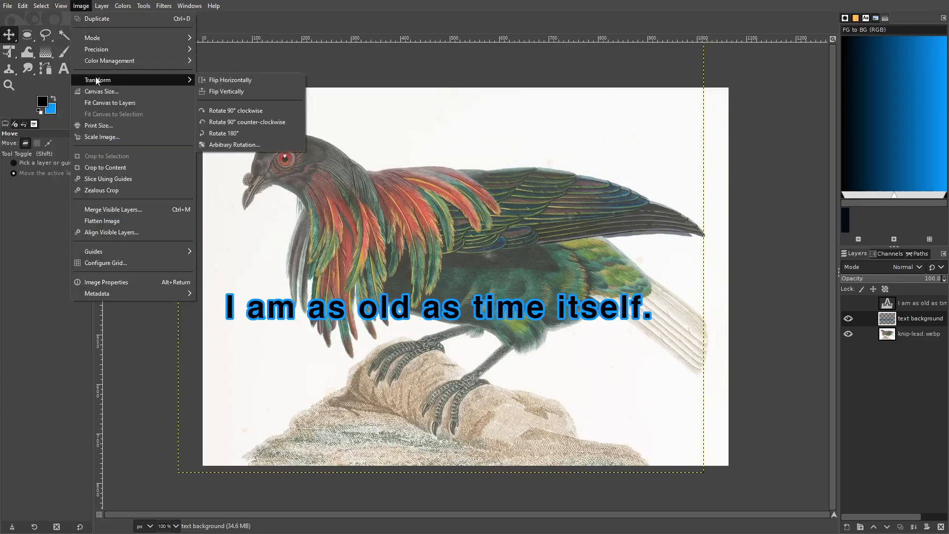
click(63, 4)
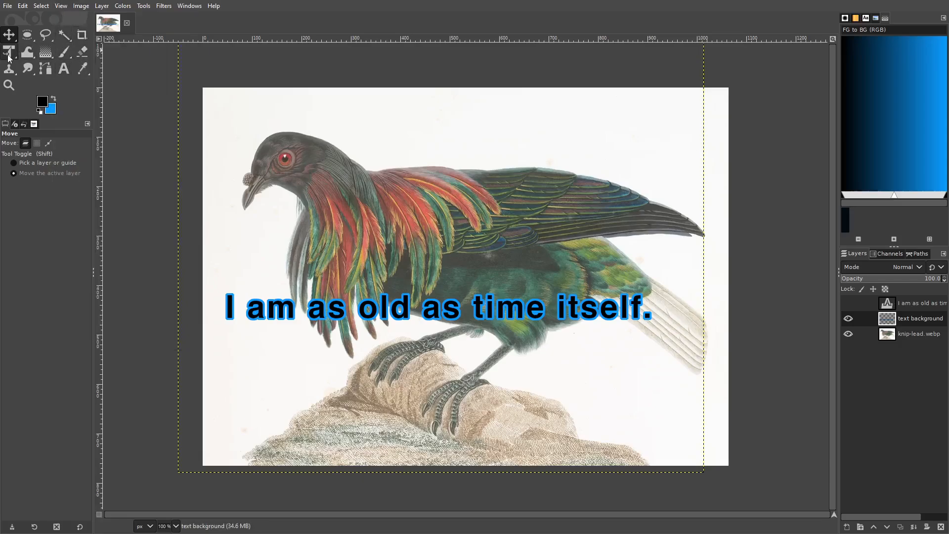
Step: Rotate the merged text background layer by -27.14° and shift it slightly left so the sentence runs diagonally across the bird
click(48, 57)
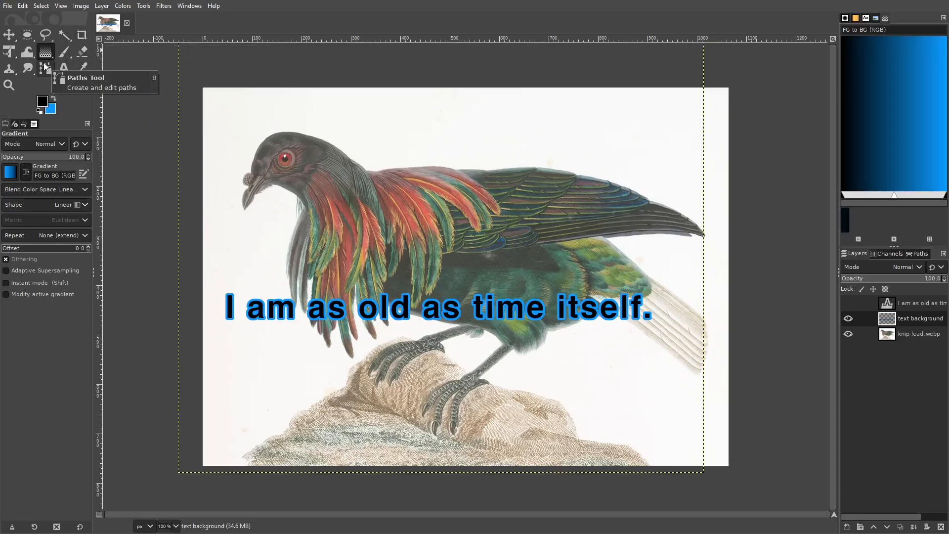
key(r)
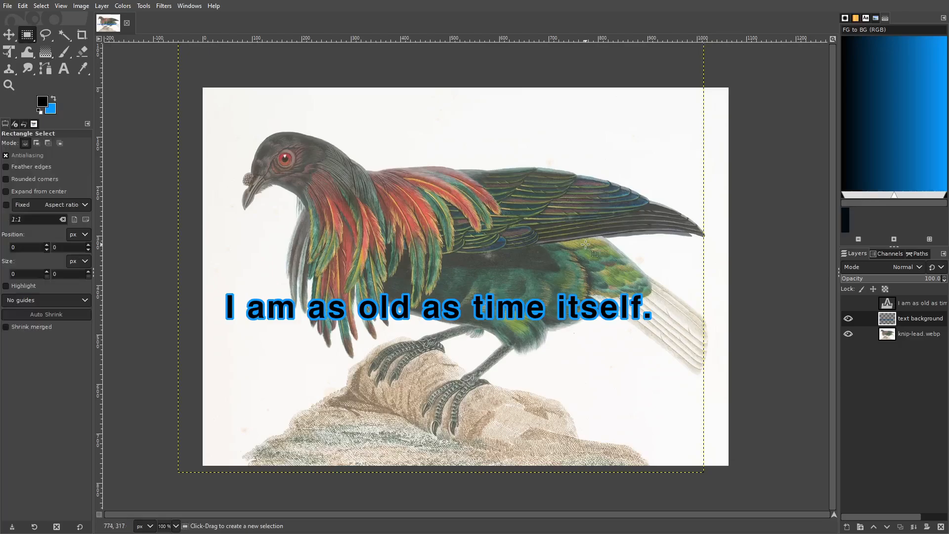
key(shift+r)
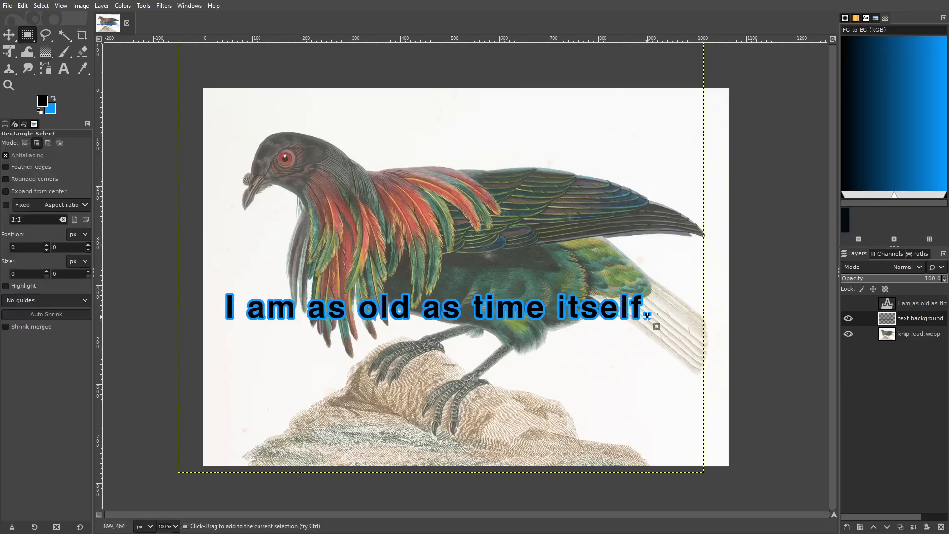
drag(647, 316, 644, 240)
click(9, 35)
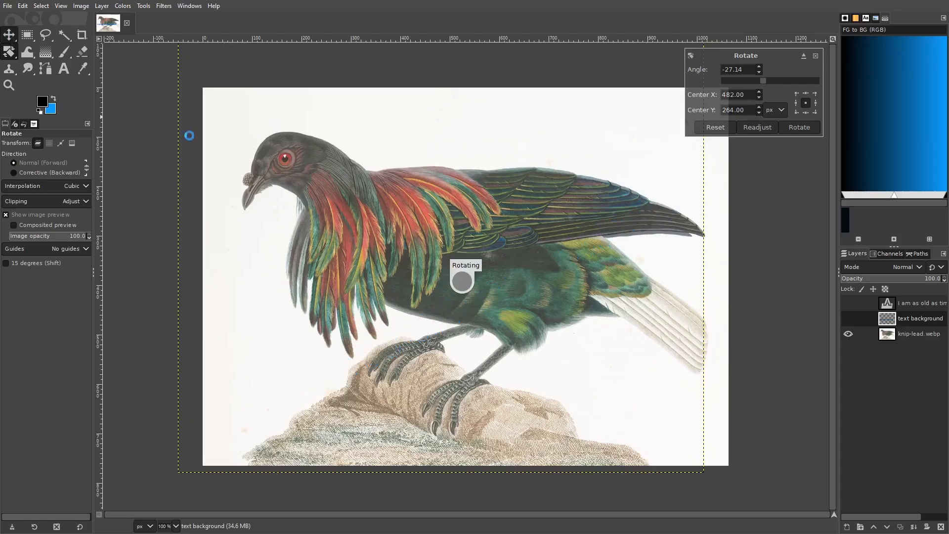
drag(495, 294, 468, 296)
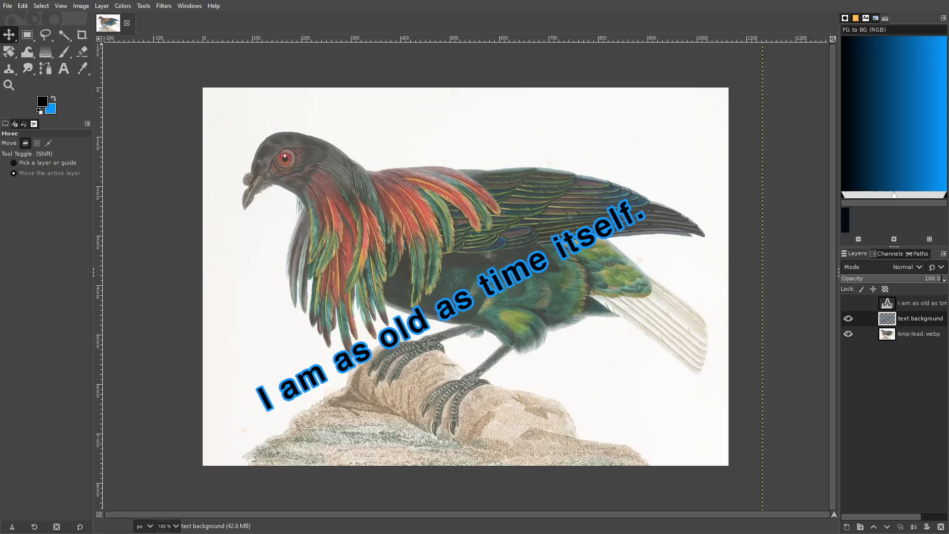
Step: Save the project as gimphowto_outlinetext.xcf in the Tutorials folder, replacing the existing file
click(8, 5)
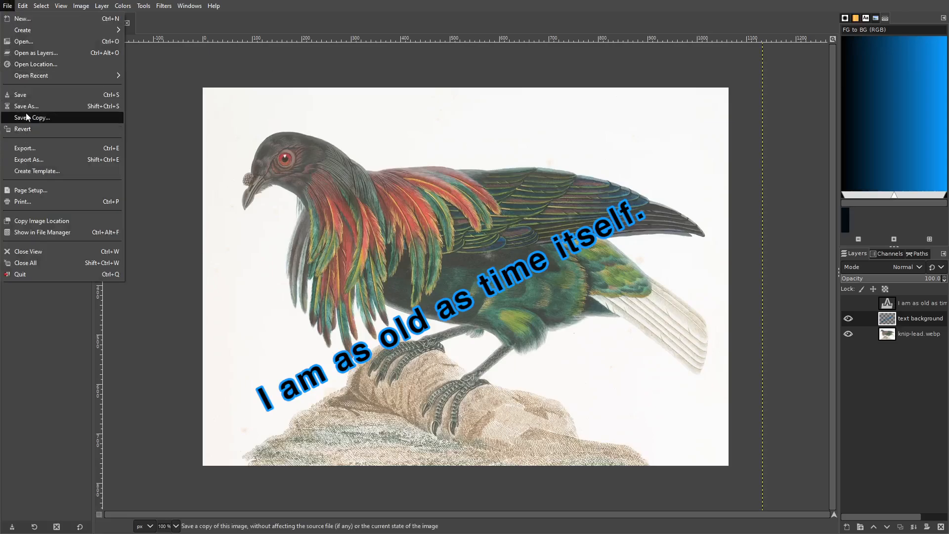
click(25, 106)
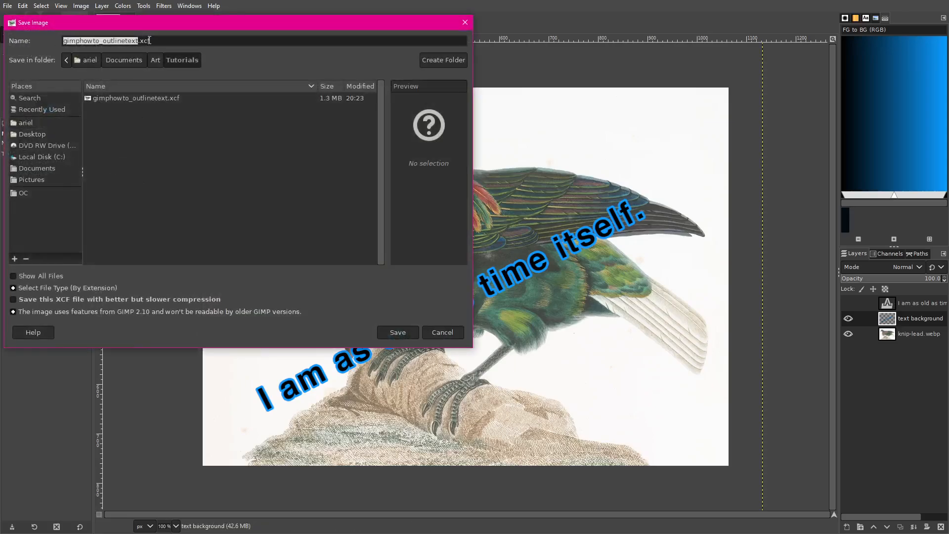
click(396, 333)
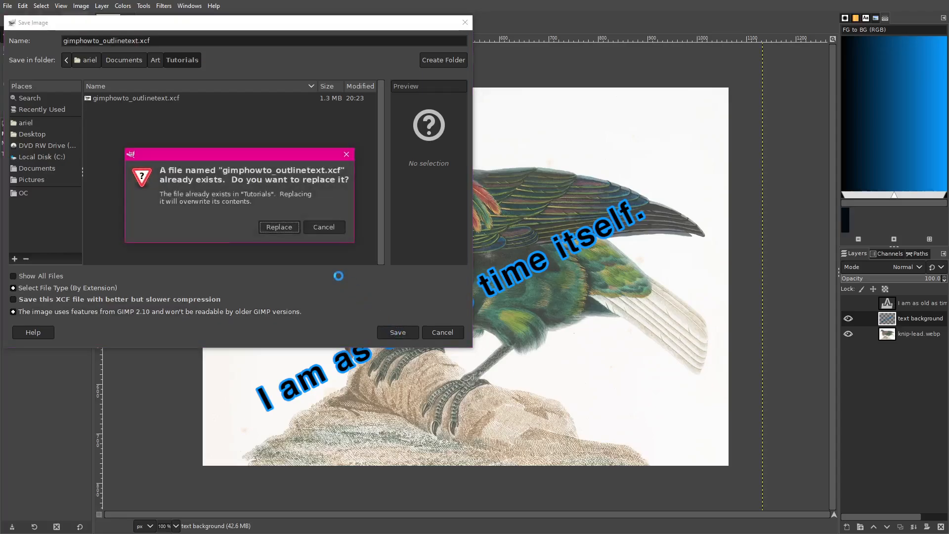
click(278, 226)
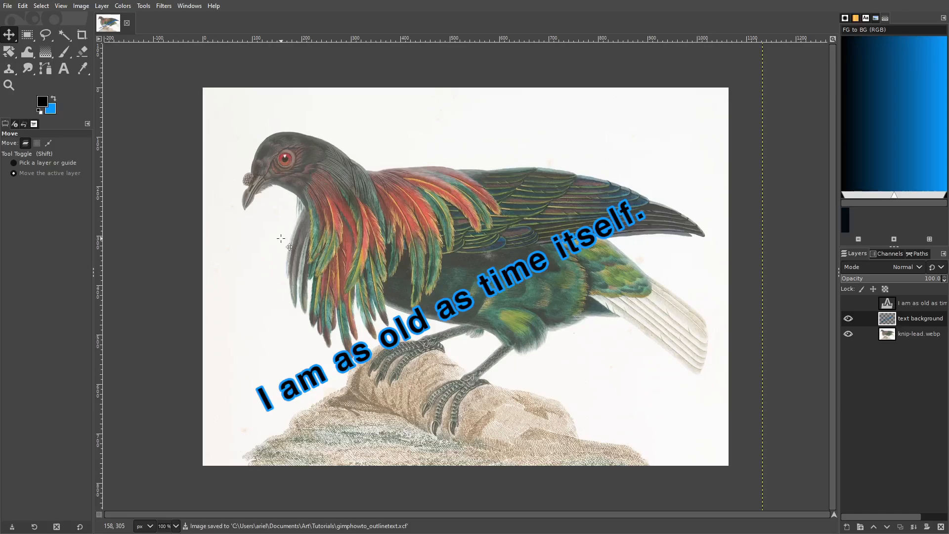
Step: Export the image as gimphowto_outlinetext.png to the Tutorials folder with the offered PNG settings
click(7, 6)
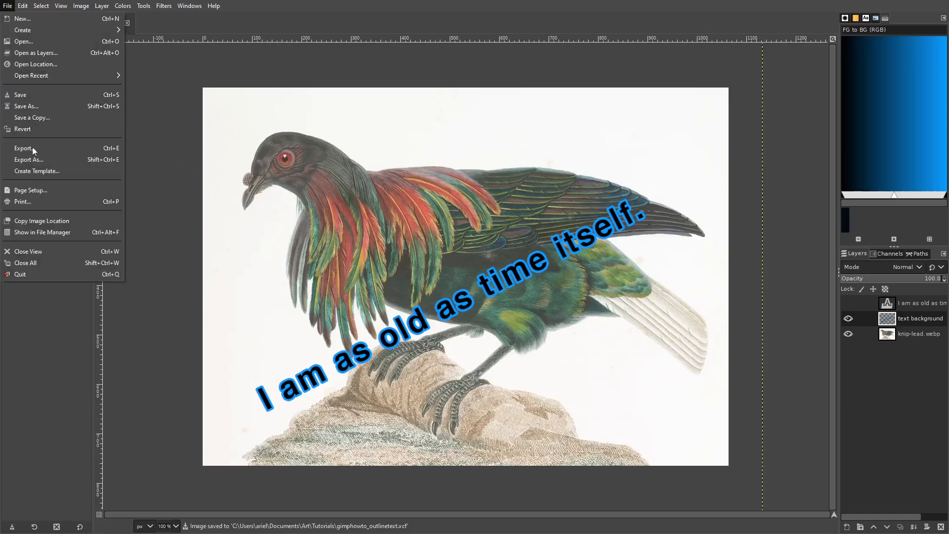
click(31, 161)
click(570, 441)
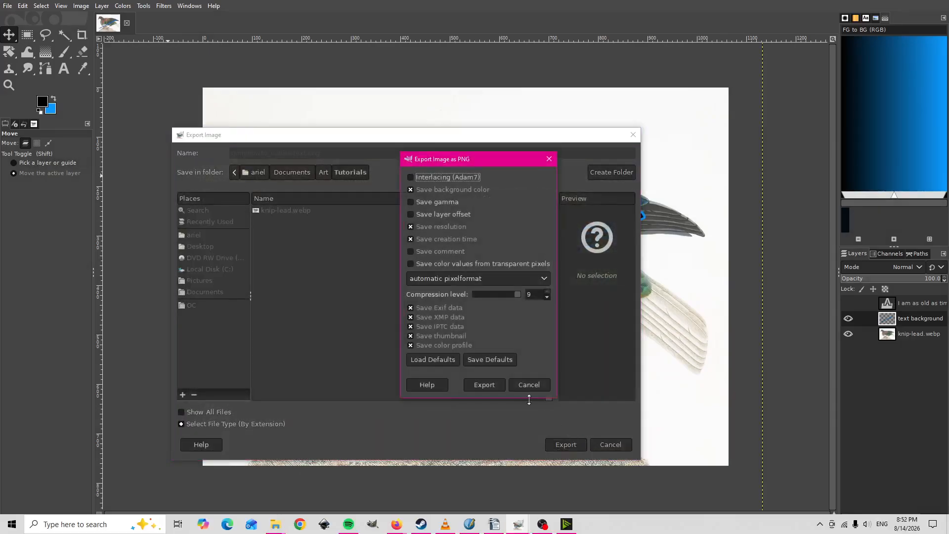
click(485, 385)
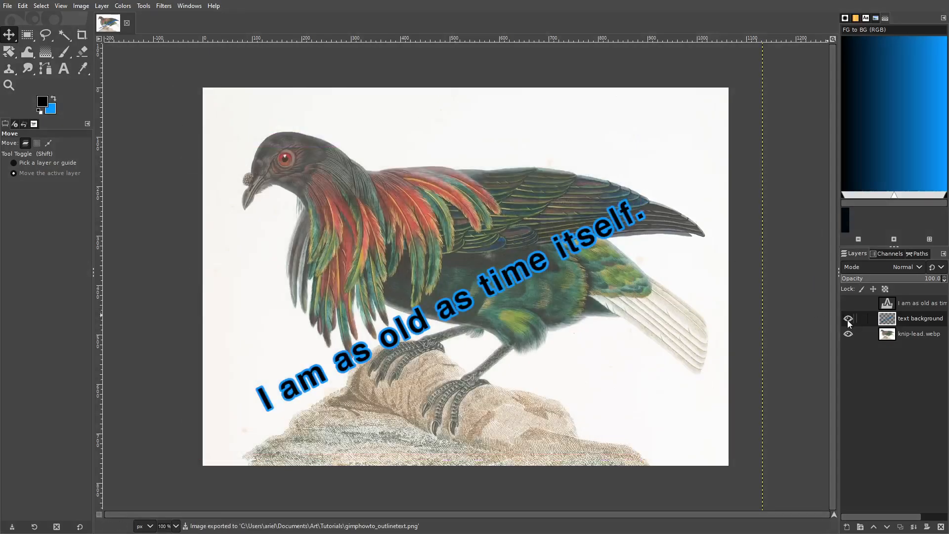
Step: Make the hidden duplicate text layer visible and replace its whole text with "thank you!"
click(848, 303)
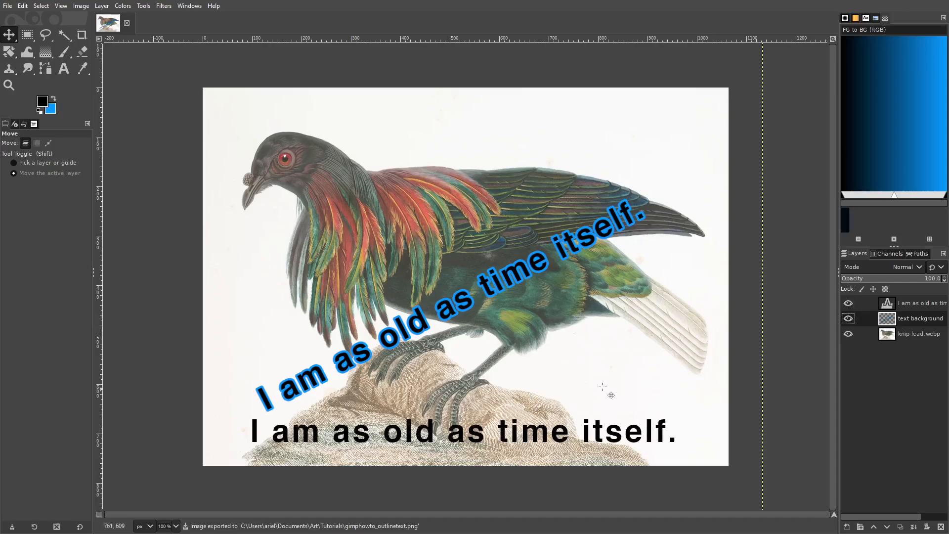
click(64, 68)
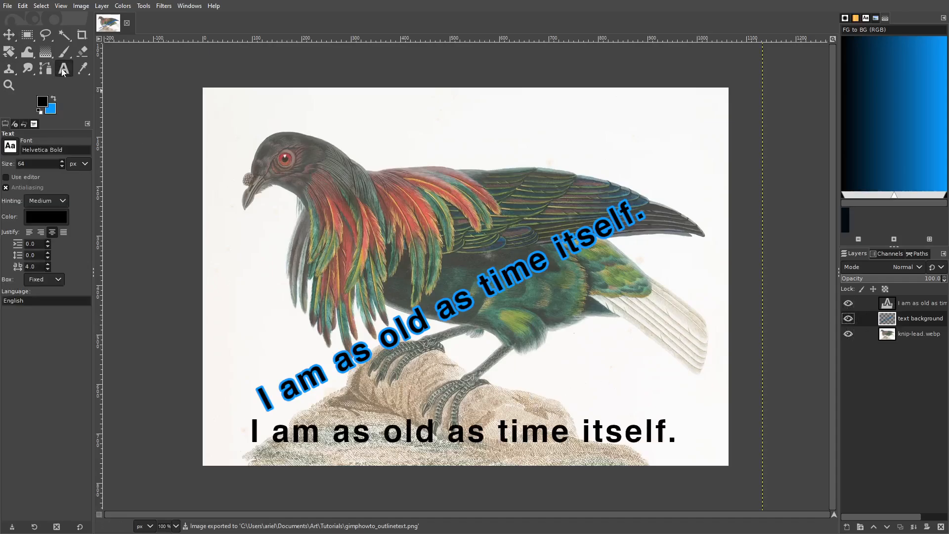
click(411, 430)
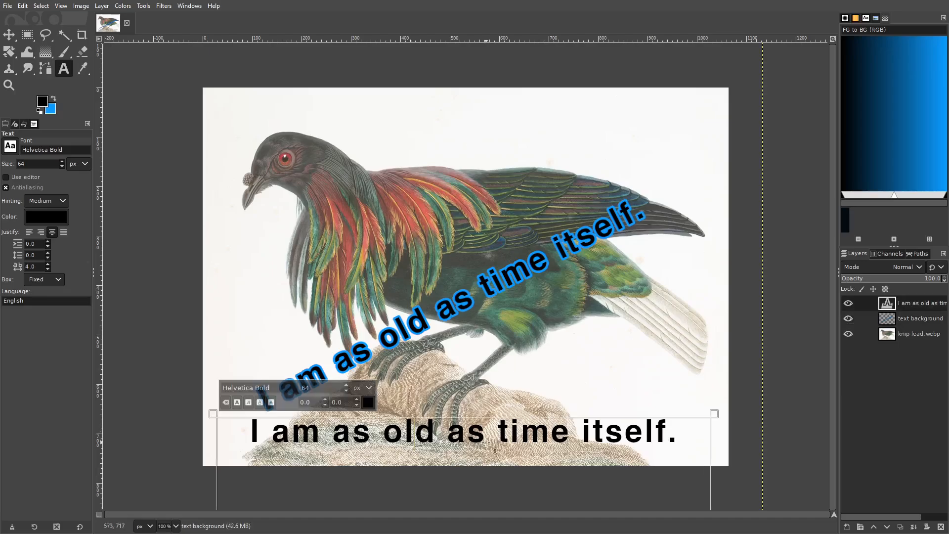
key(BackSpace)
key(BackSpace)
key(BackSpace)
key(BackSpace)
key(BackSpace)
key(BackSpace)
key(BackSpace)
key(BackSpace)
key(BackSpace)
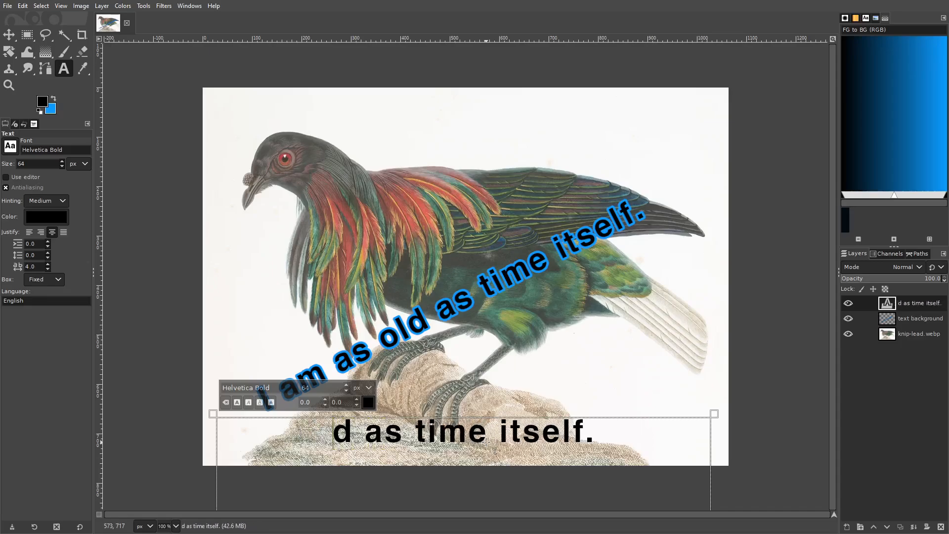
key(ctrl+a)
key(BackSpace)
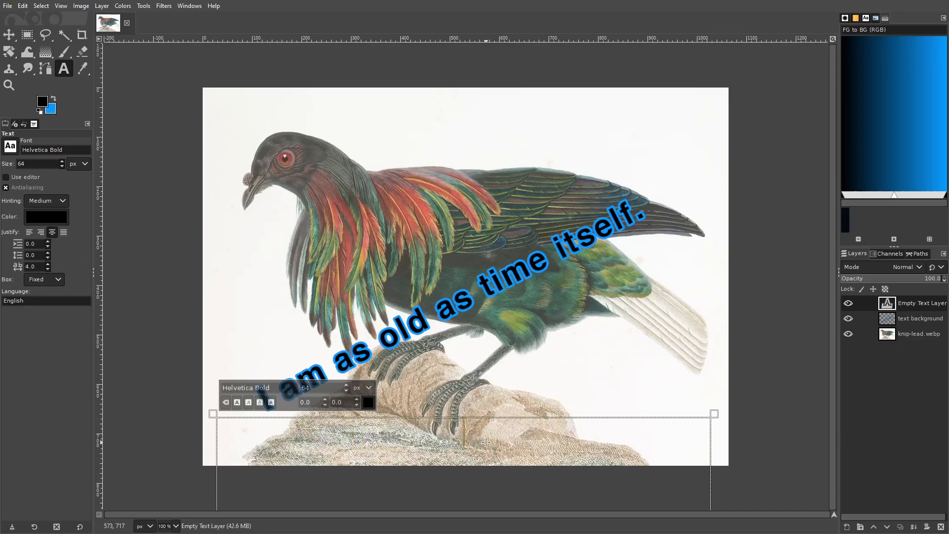
text(thank you!)
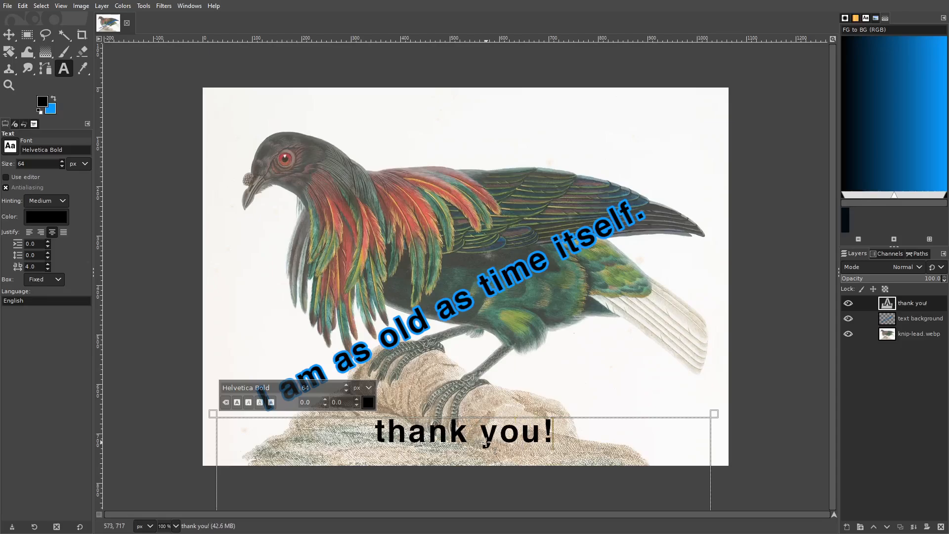